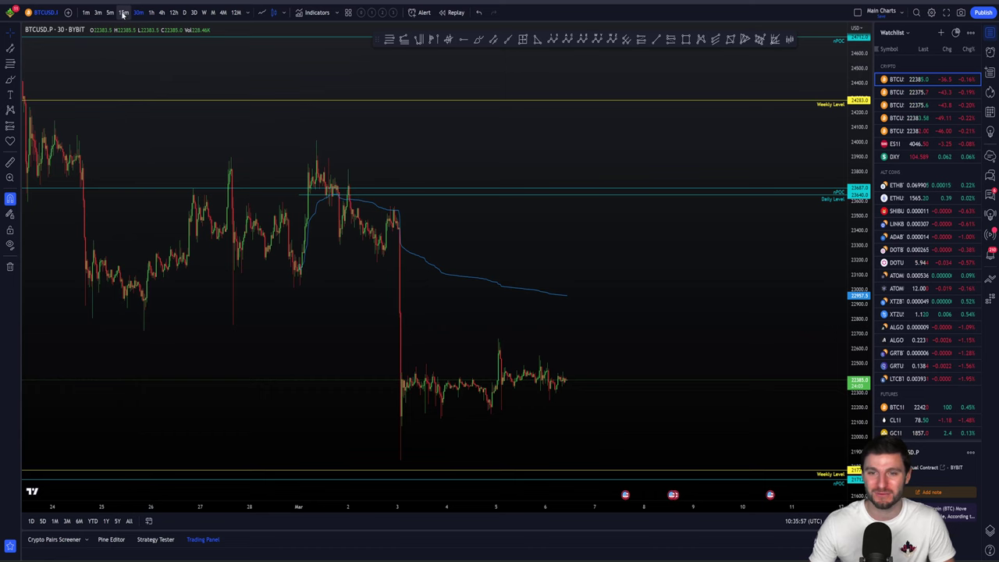
- Circle the sharp 3 March sell-off on the BTCUSD.P 30-minute chart with the brush
{"action": "scroll", "coordinate": [242, 149], "scroll_direction": "up", "scroll_amount": 5}
{"action": "left_click_drag", "start_coordinate": [391, 320], "coordinate": [690, 283]}
{"action": "scroll", "coordinate": [570, 324], "scroll_direction": "up", "scroll_amount": 2}
{"action": "scroll", "coordinate": [703, 301], "scroll_direction": "down", "scroll_amount": 1}
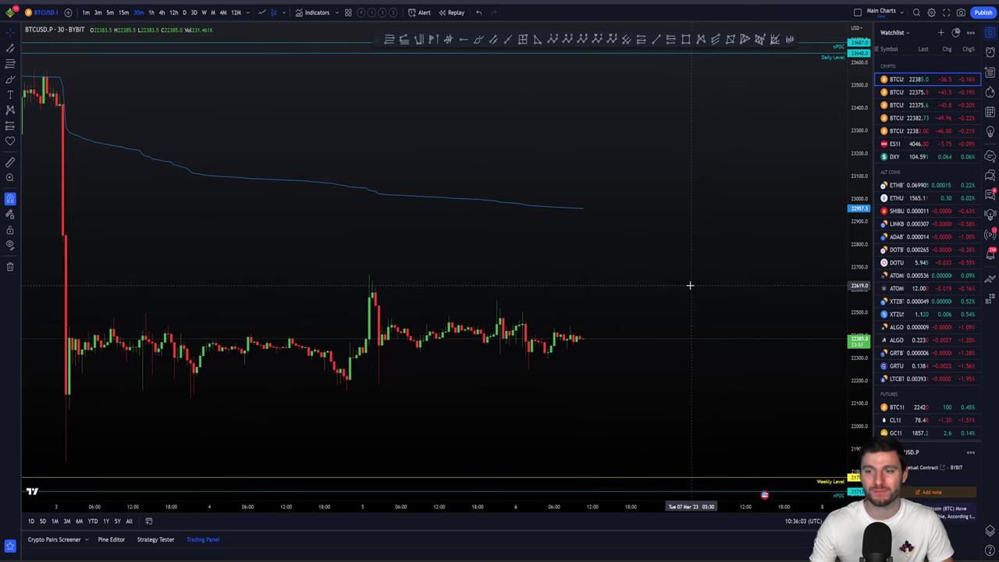
{"action": "left_click", "coordinate": [479, 40]}
{"action": "mouse_move", "coordinate": [72, 110]}
{"action": "left_mouse_down"}
{"action": "mouse_move", "coordinate": [75, 375]}
{"action": "mouse_move", "coordinate": [64, 390]}
{"action": "mouse_move", "coordinate": [48, 207]}
{"action": "mouse_move", "coordinate": [59, 101]}
{"action": "mouse_move", "coordinate": [78, 123]}
{"action": "mouse_move", "coordinate": [72, 137]}
{"action": "left_mouse_up"}
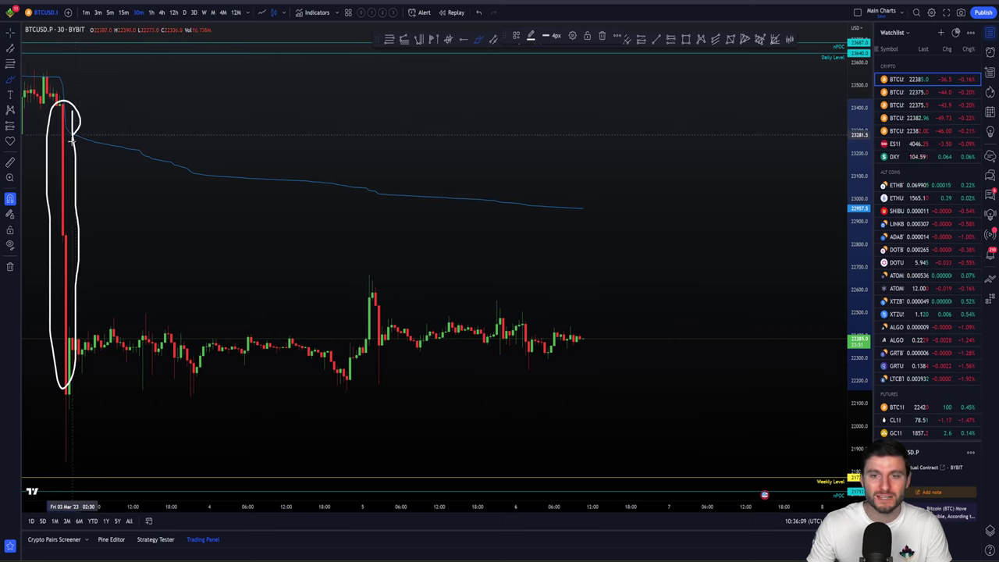
{"action": "mouse_move", "coordinate": [49, 100]}
{"action": "left_mouse_down"}
{"action": "mouse_move", "coordinate": [62, 89]}
{"action": "mouse_move", "coordinate": [70, 97]}
{"action": "left_mouse_up"}
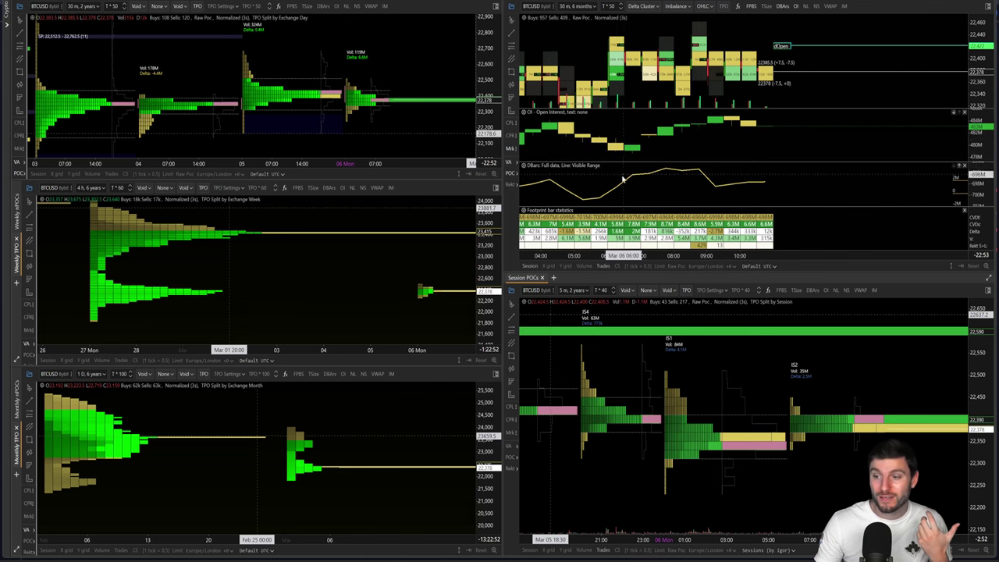
{"action": "scroll", "coordinate": [863, 196], "scroll_direction": "up", "scroll_amount": 1}
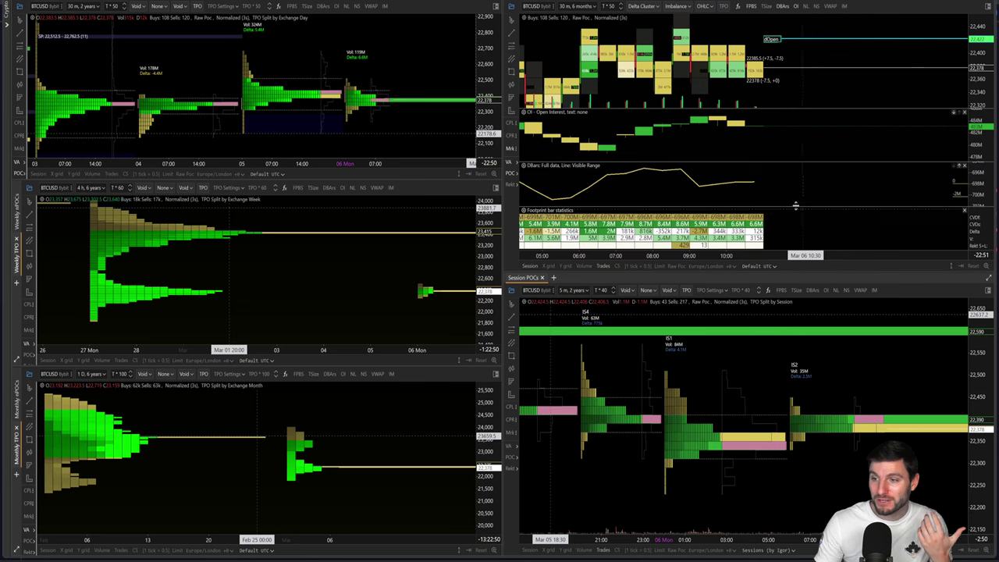
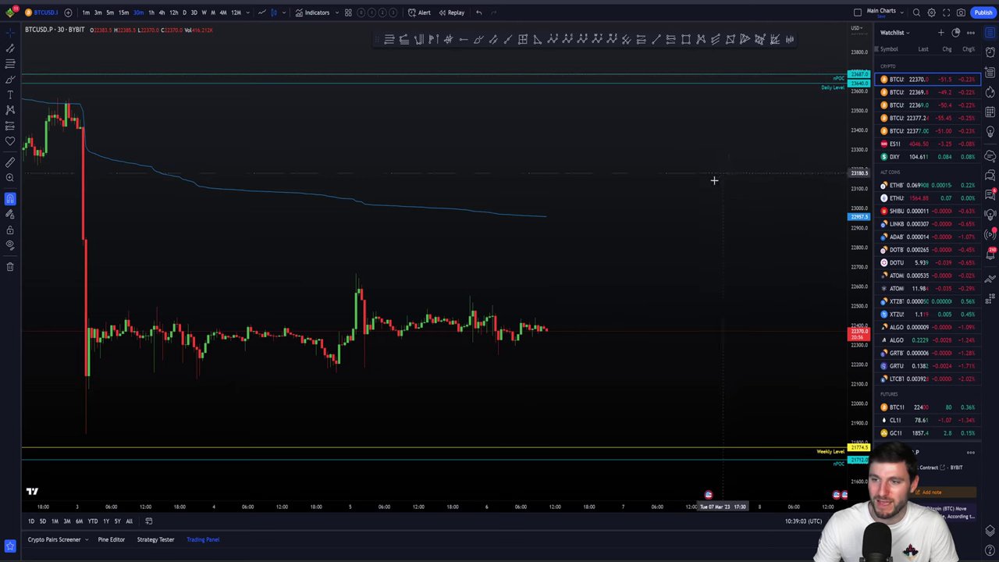
- Delete the blue anchored VWAP line above the recent price action from the BTCUSD.P chart
{"action": "scroll", "coordinate": [500, 301], "scroll_direction": "up", "scroll_amount": 3}
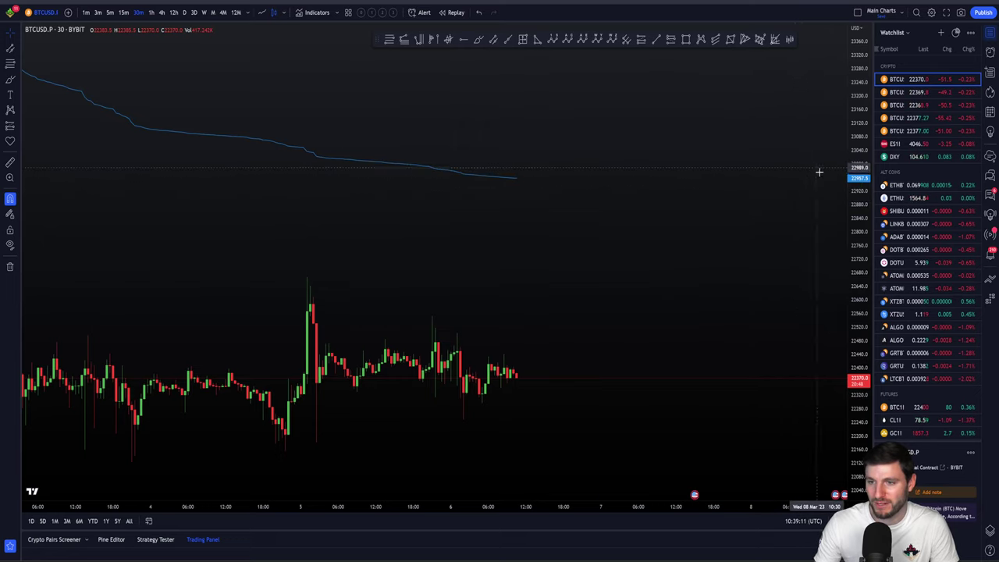
{"action": "scroll", "coordinate": [819, 169], "scroll_direction": "left", "scroll_amount": 3}
{"action": "scroll", "coordinate": [582, 214], "scroll_direction": "right", "scroll_amount": 3}
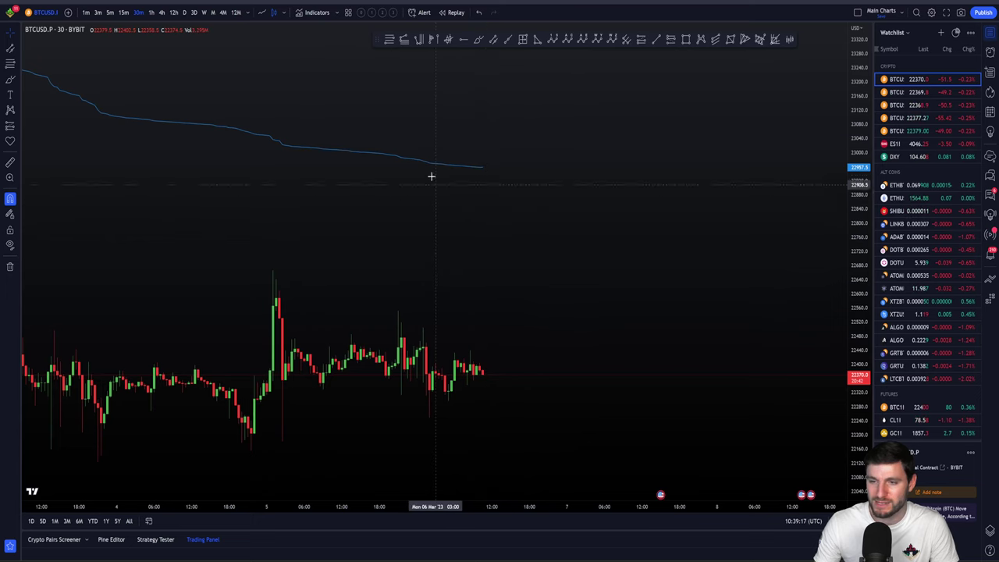
{"action": "left_click", "coordinate": [471, 169]}
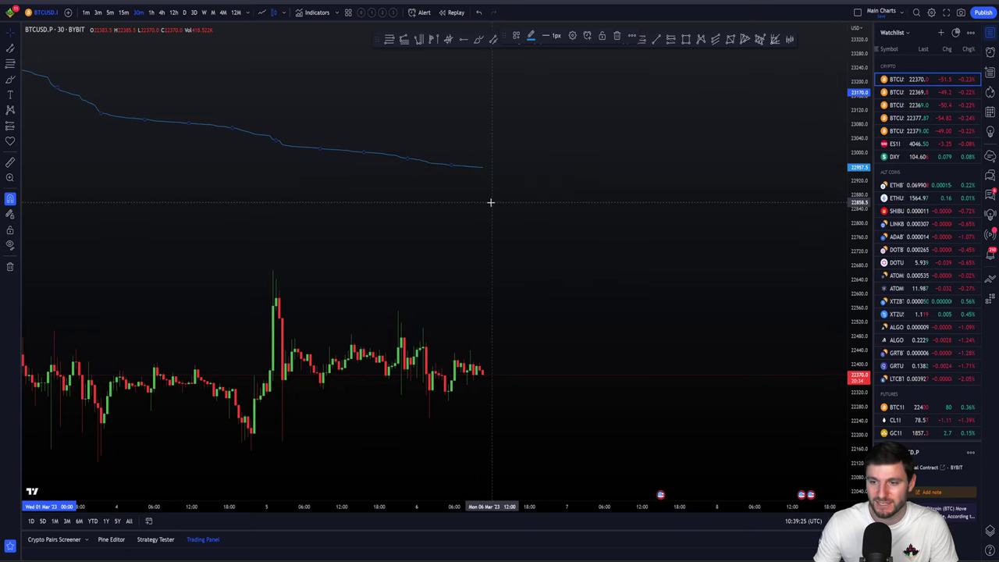
{"action": "key", "text": "Delete"}
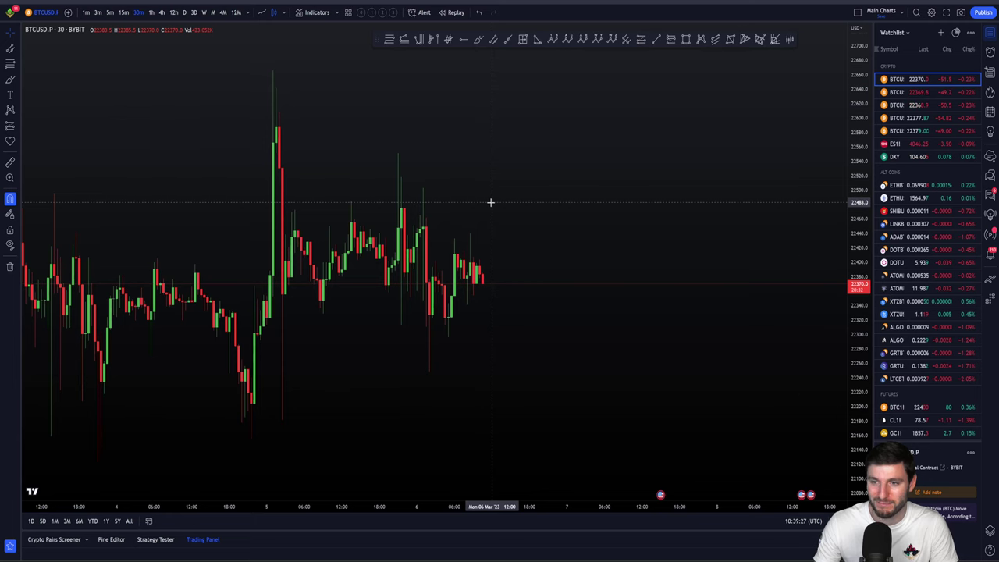
- Draw a horizontal parallel channel with its lower edge at the 3 March low of 21842 and its upper edge at the 5 March high
{"action": "left_click_drag", "start_coordinate": [562, 206], "coordinate": [769, 205]}
{"action": "left_click_drag", "start_coordinate": [854, 154], "coordinate": [707, 227]}
{"action": "scroll", "coordinate": [727, 217], "scroll_direction": "right", "scroll_amount": 2}
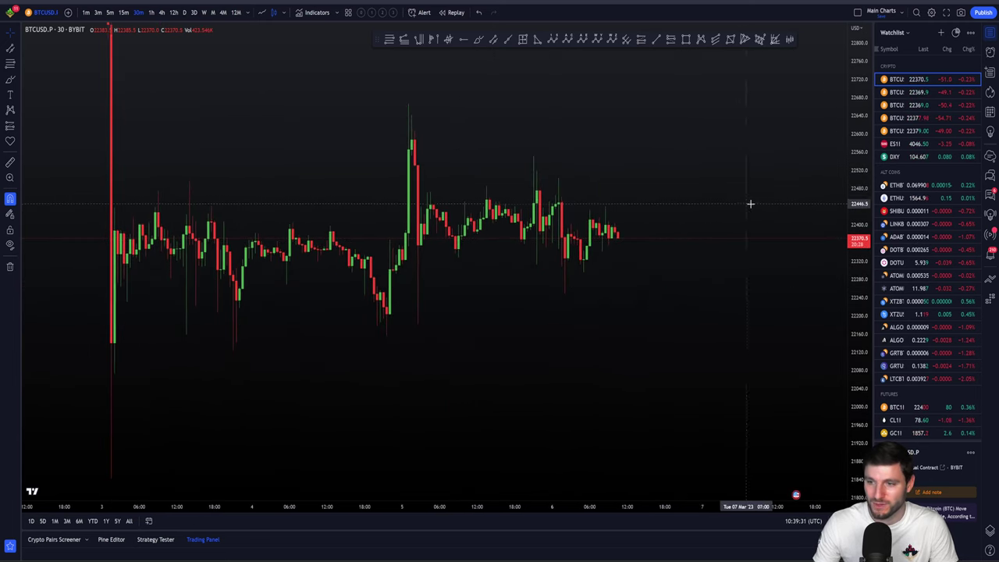
{"action": "scroll", "coordinate": [622, 207], "scroll_direction": "right", "scroll_amount": 1}
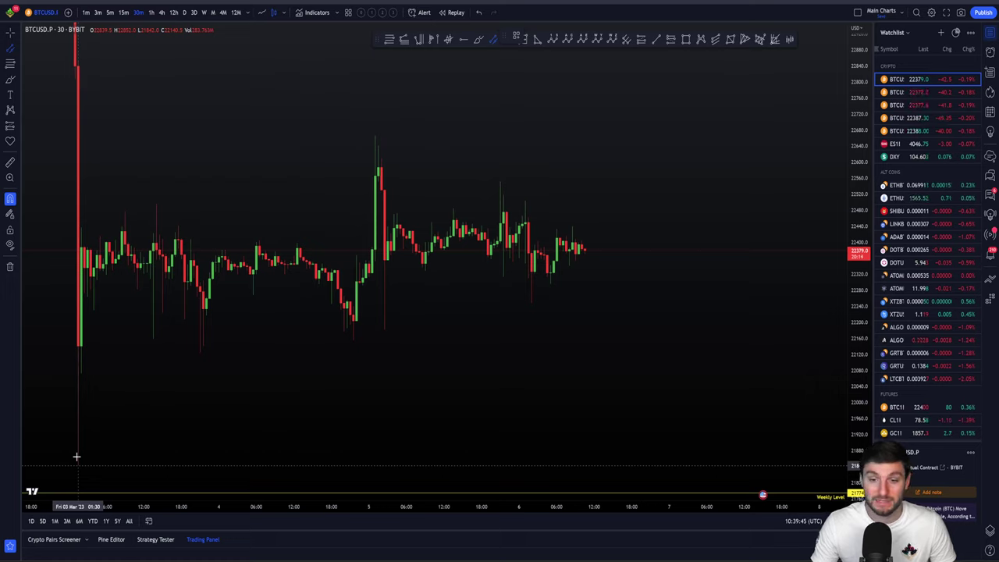
{"action": "left_click_drag", "start_coordinate": [77, 457], "coordinate": [441, 466]}
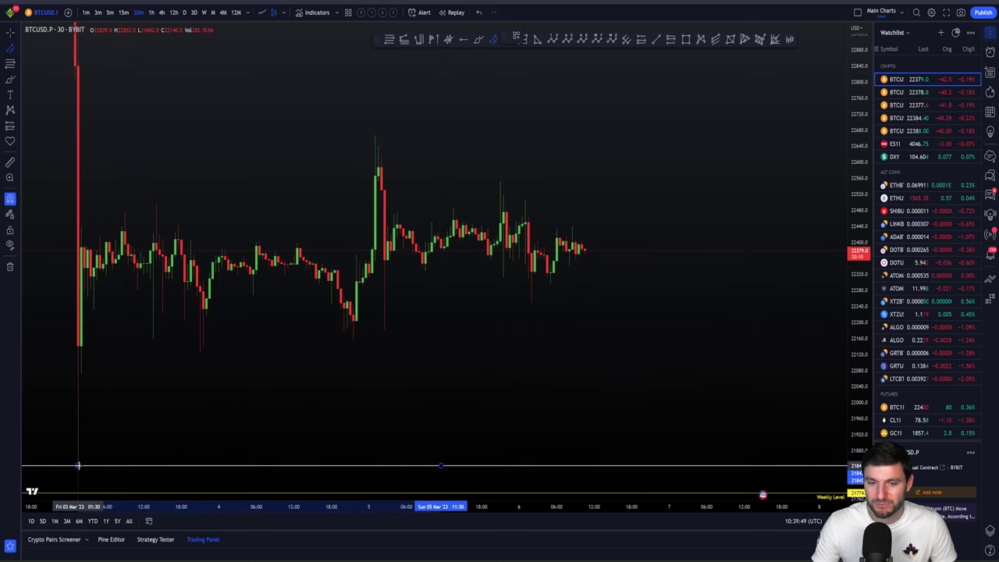
{"action": "left_click", "coordinate": [374, 139]}
{"action": "left_click", "coordinate": [437, 177]}
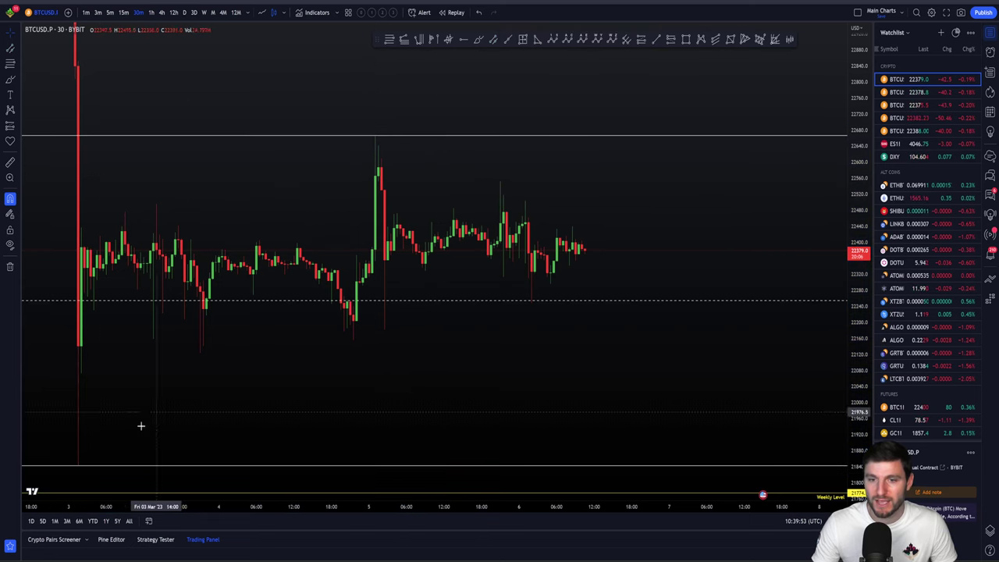
{"action": "left_click_drag", "start_coordinate": [350, 406], "coordinate": [346, 415]}
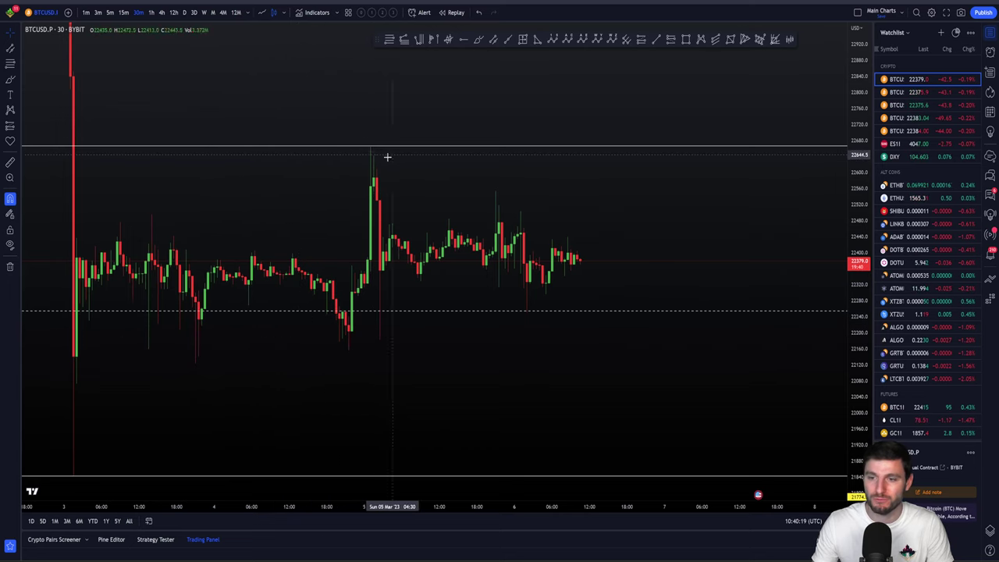
- Mark the channel's high and low and the 5 and 6 March reactions at its midline with temporary brush strokes
{"action": "left_click", "coordinate": [478, 39]}
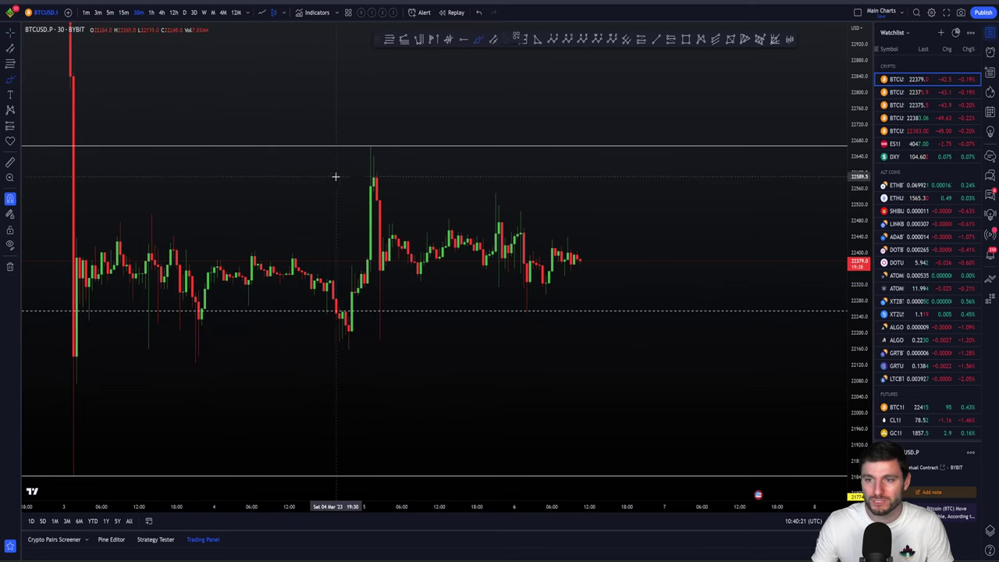
{"action": "mouse_move", "coordinate": [351, 162]}
{"action": "left_mouse_down"}
{"action": "mouse_move", "coordinate": [398, 141]}
{"action": "mouse_move", "coordinate": [353, 164]}
{"action": "left_mouse_up"}
{"action": "mouse_move", "coordinate": [59, 441]}
{"action": "left_mouse_down"}
{"action": "mouse_move", "coordinate": [87, 442]}
{"action": "mouse_move", "coordinate": [66, 447]}
{"action": "left_mouse_up"}
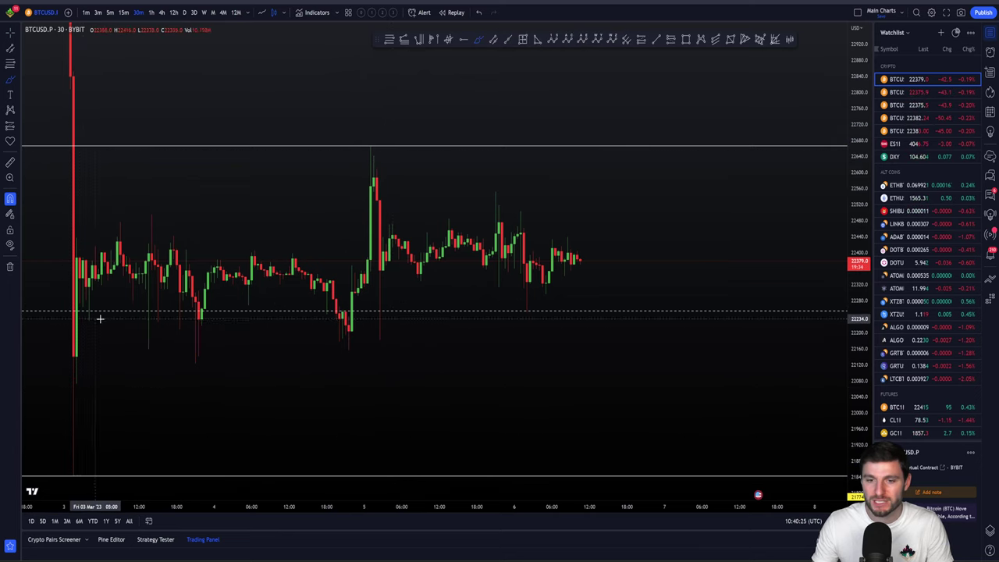
{"action": "left_click_drag", "start_coordinate": [393, 306], "coordinate": [381, 308]}
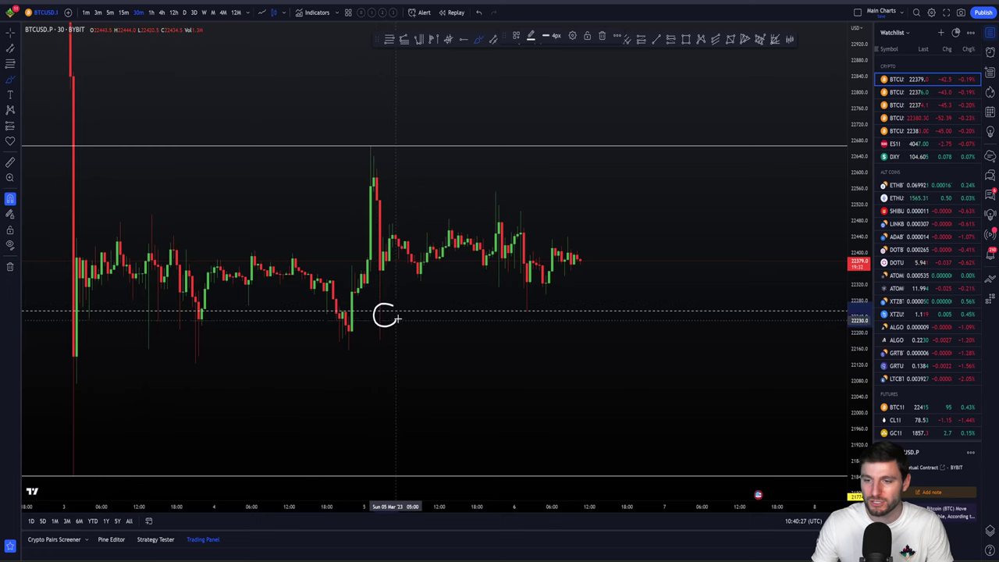
{"action": "mouse_move", "coordinate": [535, 307]}
{"action": "left_mouse_down"}
{"action": "mouse_move", "coordinate": [512, 303]}
{"action": "mouse_move", "coordinate": [540, 306]}
{"action": "mouse_move", "coordinate": [521, 301]}
{"action": "mouse_move", "coordinate": [565, 241]}
{"action": "left_mouse_up"}
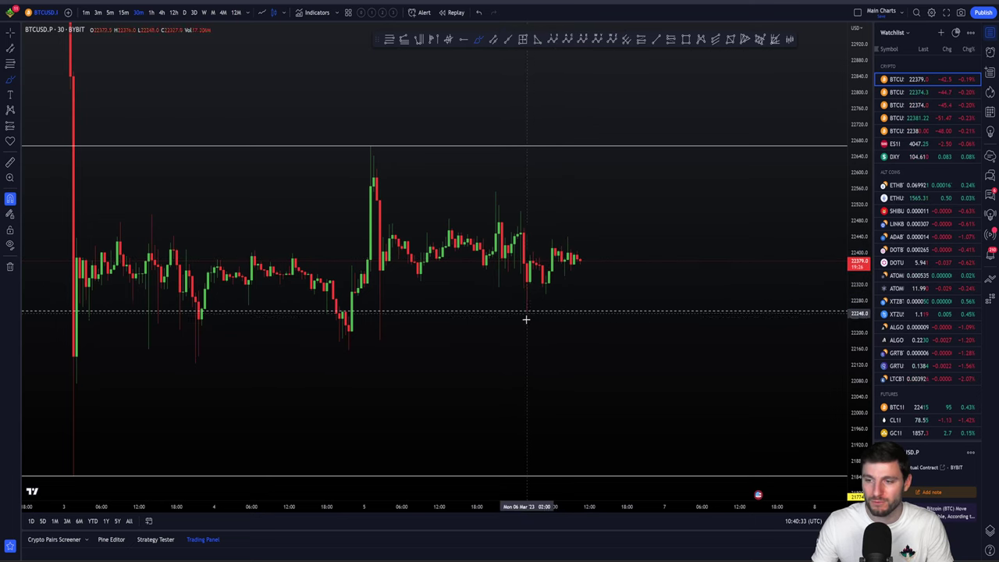
- Examine how the channel sits within the wider price history and against the daily, weekly and nPOC levels
{"action": "scroll", "coordinate": [627, 367], "scroll_direction": "up", "scroll_amount": 1}
{"action": "scroll", "coordinate": [636, 370], "scroll_direction": "down", "scroll_amount": 1}
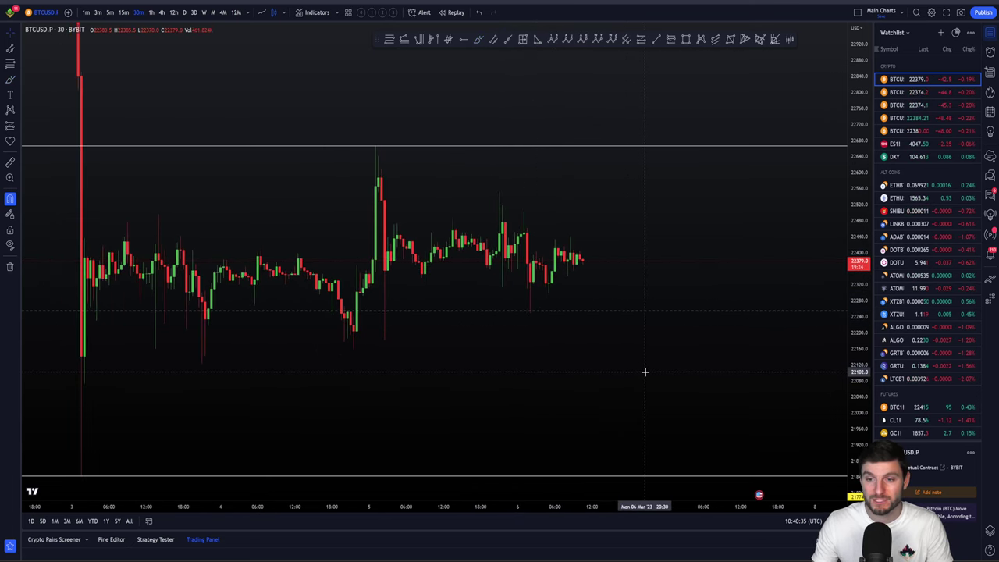
{"action": "scroll", "coordinate": [645, 372], "scroll_direction": "up", "scroll_amount": 1}
{"action": "left_click_drag", "start_coordinate": [645, 373], "coordinate": [672, 371]}
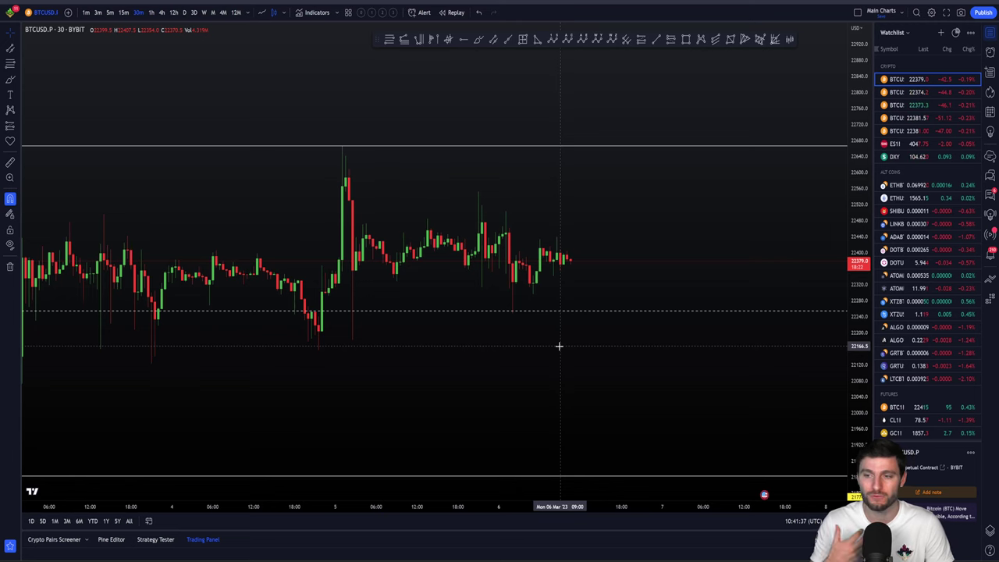
{"action": "scroll", "coordinate": [581, 353], "scroll_direction": "down", "scroll_amount": 3}
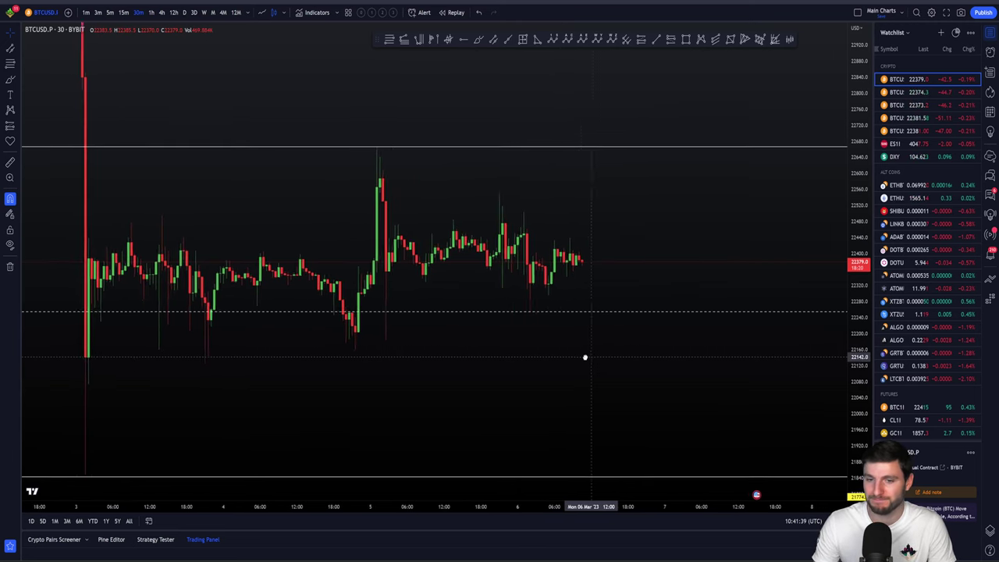
{"action": "scroll", "coordinate": [585, 357], "scroll_direction": "right", "scroll_amount": 3}
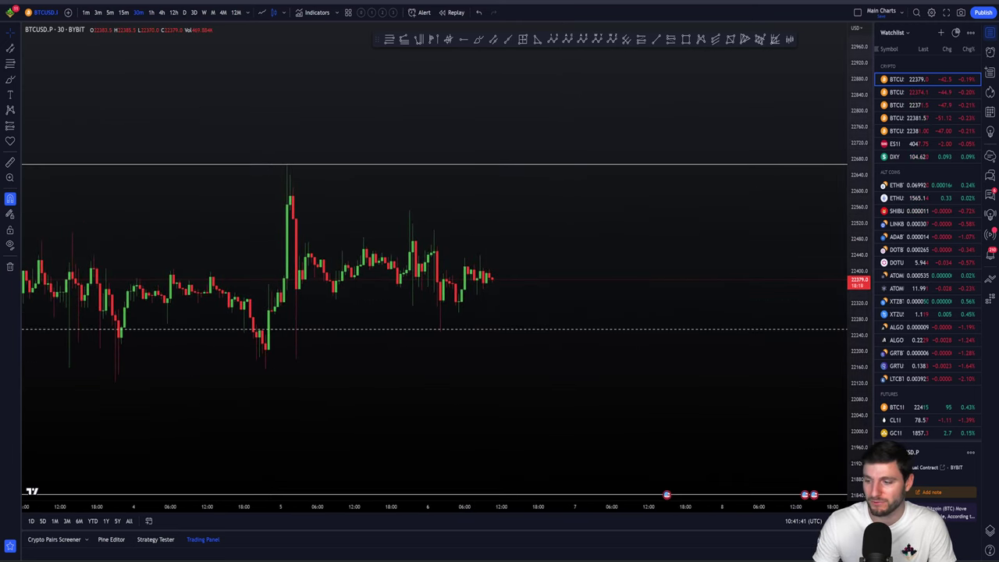
{"action": "scroll", "coordinate": [726, 442], "scroll_direction": "down", "scroll_amount": 5}
{"action": "scroll", "coordinate": [692, 259], "scroll_direction": "right", "scroll_amount": 3}
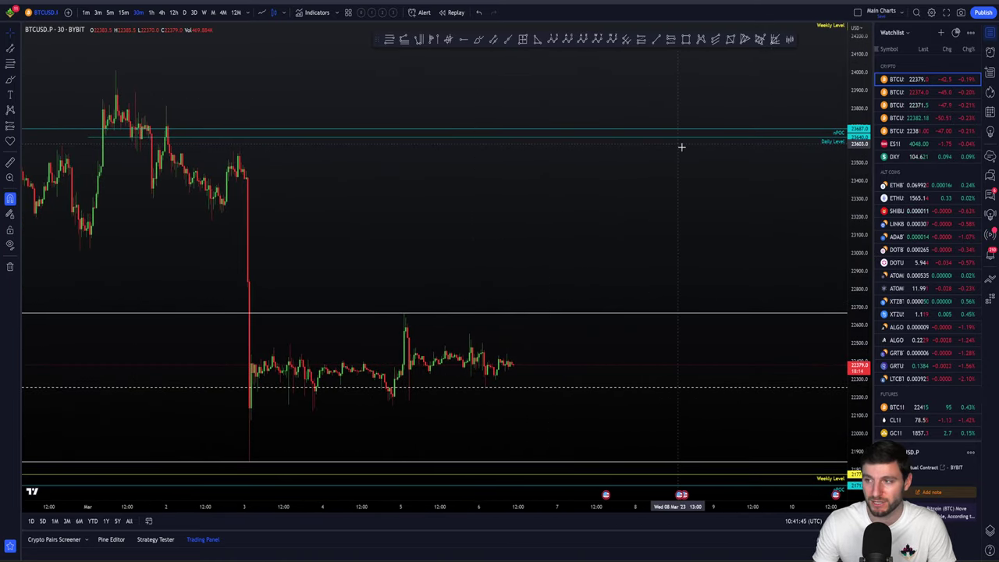
{"action": "scroll", "coordinate": [684, 254], "scroll_direction": "left", "scroll_amount": 5}
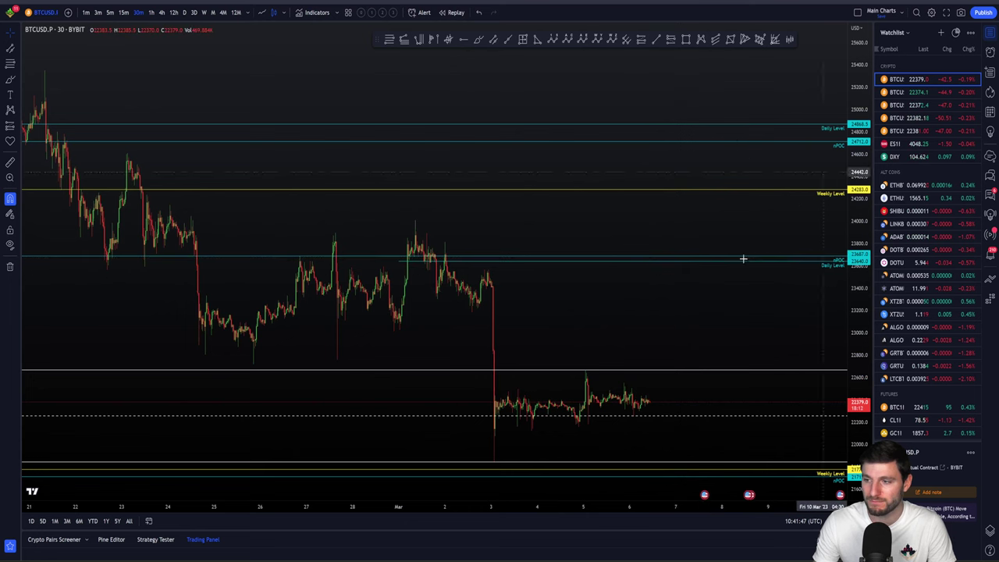
{"action": "scroll", "coordinate": [613, 318], "scroll_direction": "up", "scroll_amount": 3}
{"action": "scroll", "coordinate": [612, 319], "scroll_direction": "right", "scroll_amount": 3}
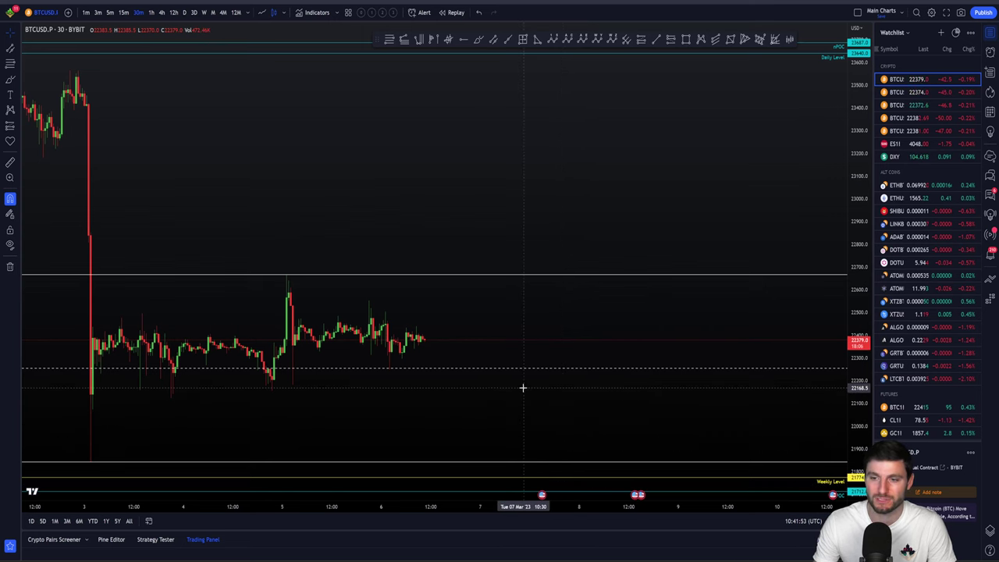
- Examine the latest candles relative to the channel's dashed midline, outer edges and the levels beneath it
{"action": "left_click_drag", "start_coordinate": [522, 388], "coordinate": [535, 314]}
{"action": "scroll", "coordinate": [535, 313], "scroll_direction": "left", "scroll_amount": 3}
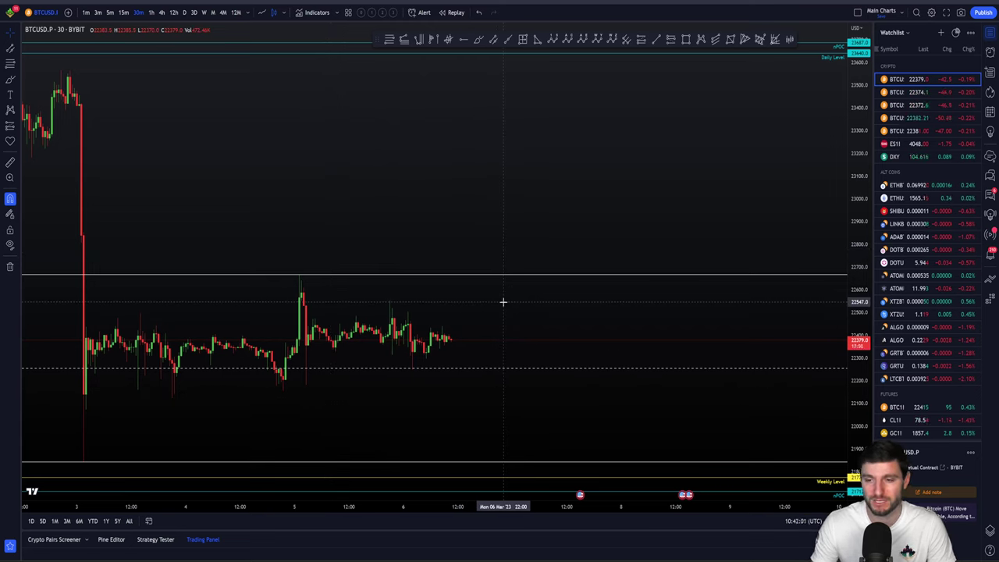
{"action": "scroll", "coordinate": [453, 252], "scroll_direction": "up", "scroll_amount": 3}
{"action": "scroll", "coordinate": [598, 295], "scroll_direction": "down", "scroll_amount": 3}
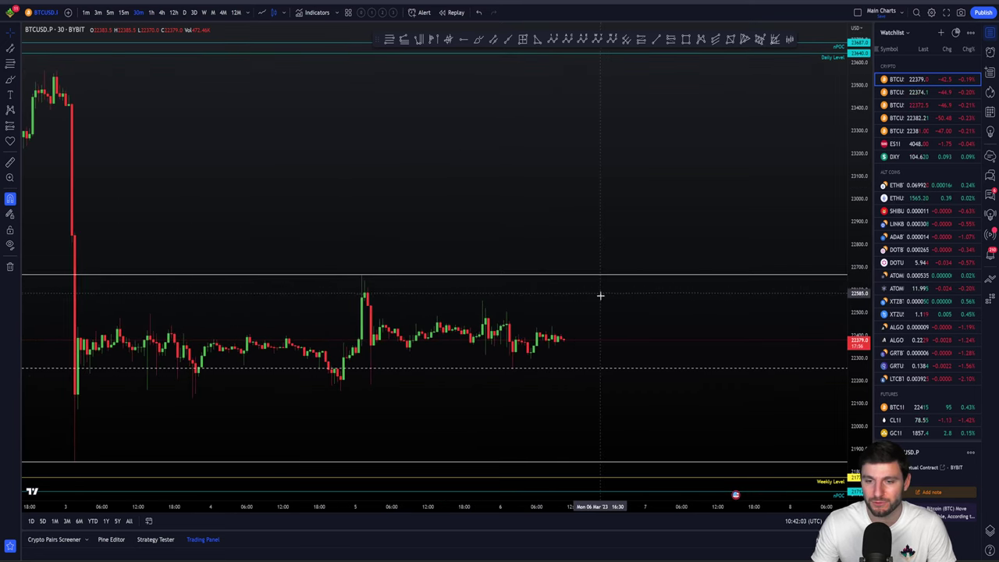
{"action": "scroll", "coordinate": [588, 306], "scroll_direction": "up", "scroll_amount": 3}
{"action": "scroll", "coordinate": [638, 343], "scroll_direction": "down", "scroll_amount": 2}
{"action": "scroll", "coordinate": [609, 323], "scroll_direction": "right", "scroll_amount": 3}
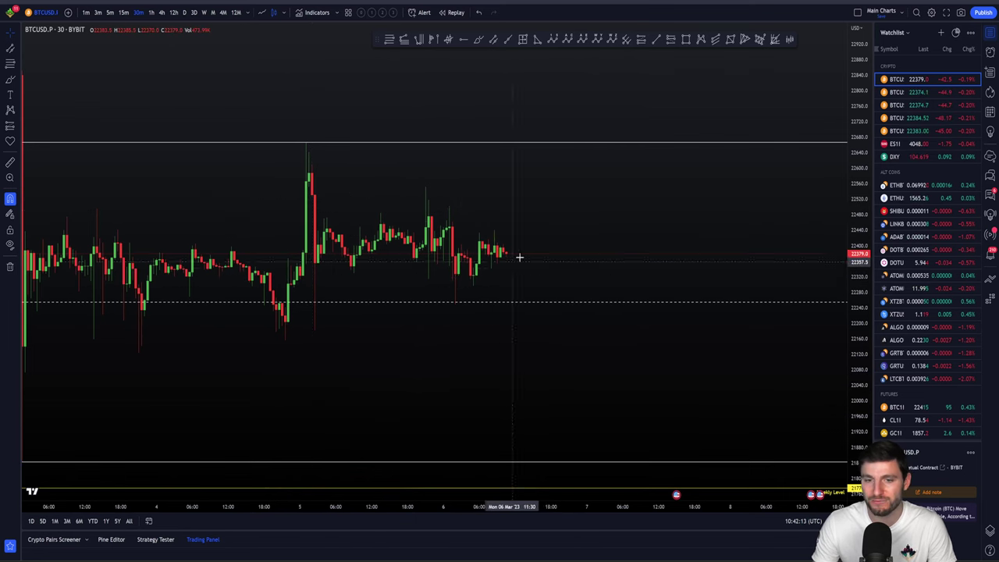
{"action": "mouse_move", "coordinate": [553, 250]}
{"action": "left_mouse_down"}
{"action": "mouse_move", "coordinate": [536, 248]}
{"action": "mouse_move", "coordinate": [544, 245]}
{"action": "left_mouse_up"}
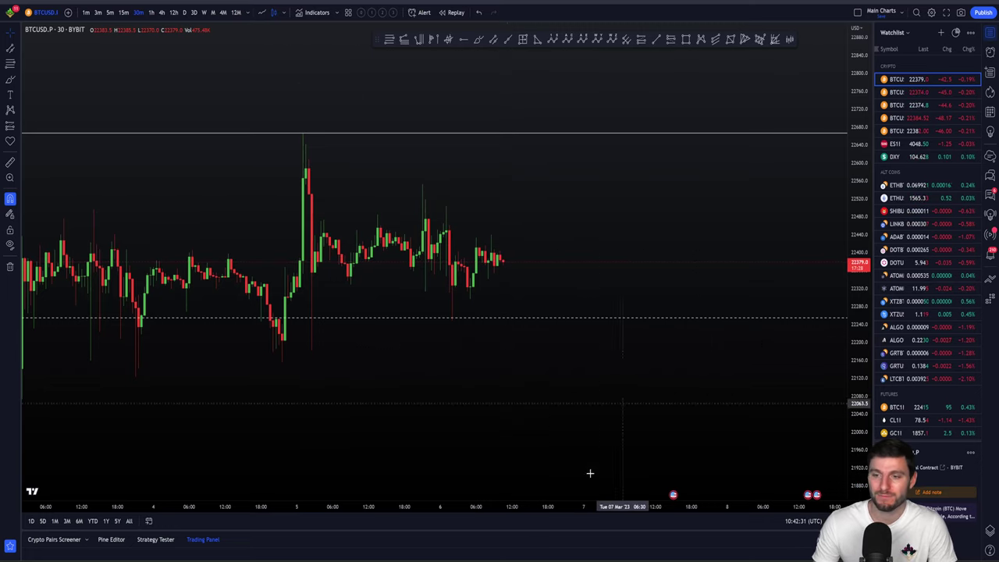
{"action": "scroll", "coordinate": [851, 403], "scroll_direction": "down", "scroll_amount": 3}
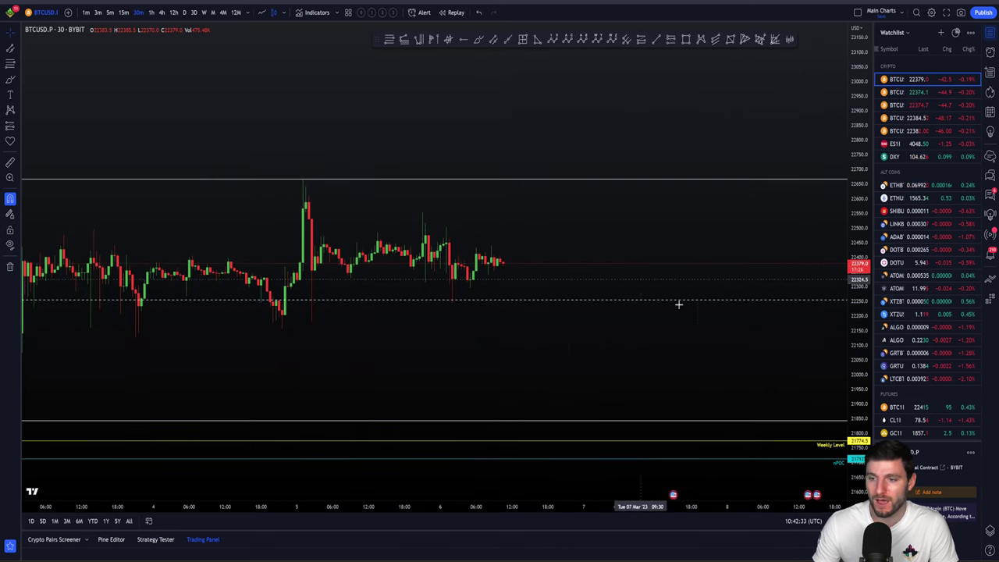
{"action": "scroll", "coordinate": [859, 367], "scroll_direction": "up", "scroll_amount": 3}
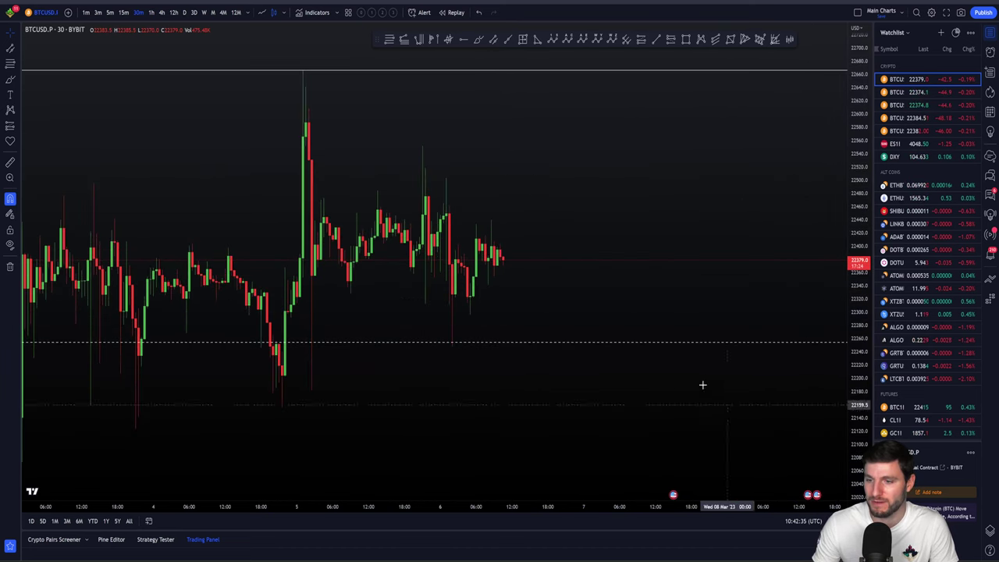
{"action": "scroll", "coordinate": [672, 328], "scroll_direction": "down", "scroll_amount": 3}
{"action": "left_click_drag", "start_coordinate": [598, 239], "coordinate": [554, 232]}
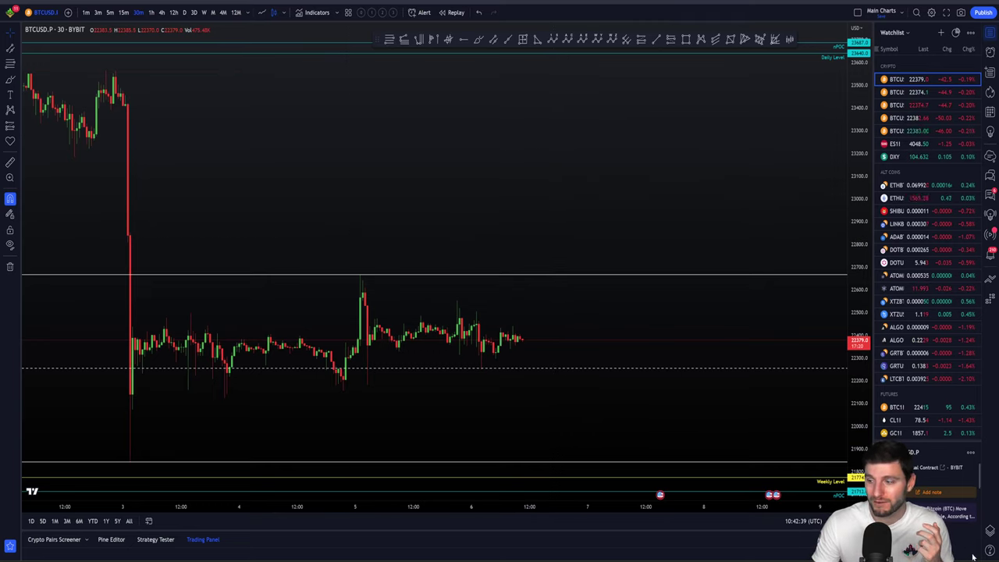
- In the object tree, hide the topmost Parallel Channel, HTF Levels and nPOCs, and show the Parallel Channel just below Local volume
{"action": "left_click", "coordinate": [990, 530]}
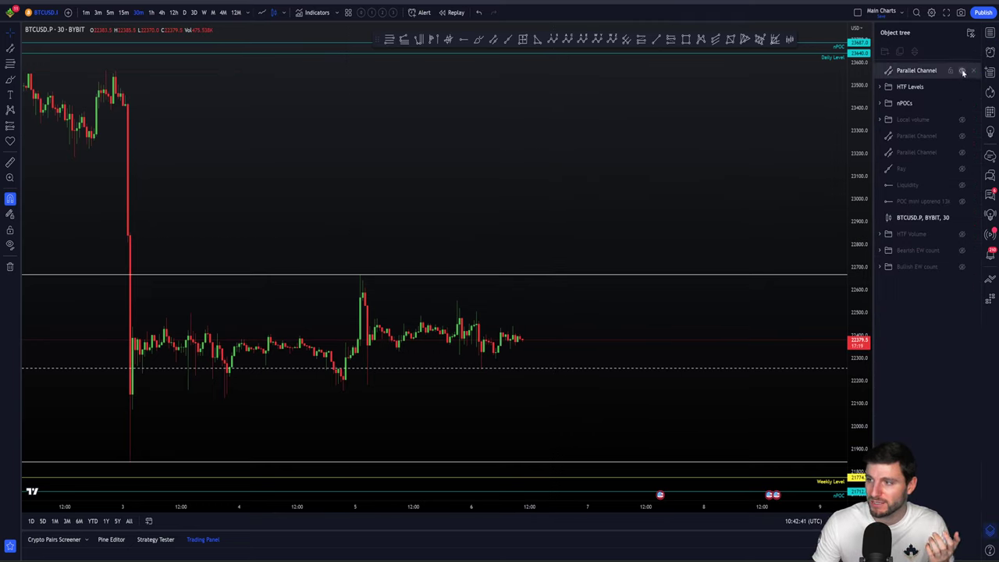
{"action": "left_click", "coordinate": [962, 70]}
{"action": "left_click", "coordinate": [962, 87]}
{"action": "left_click", "coordinate": [961, 104]}
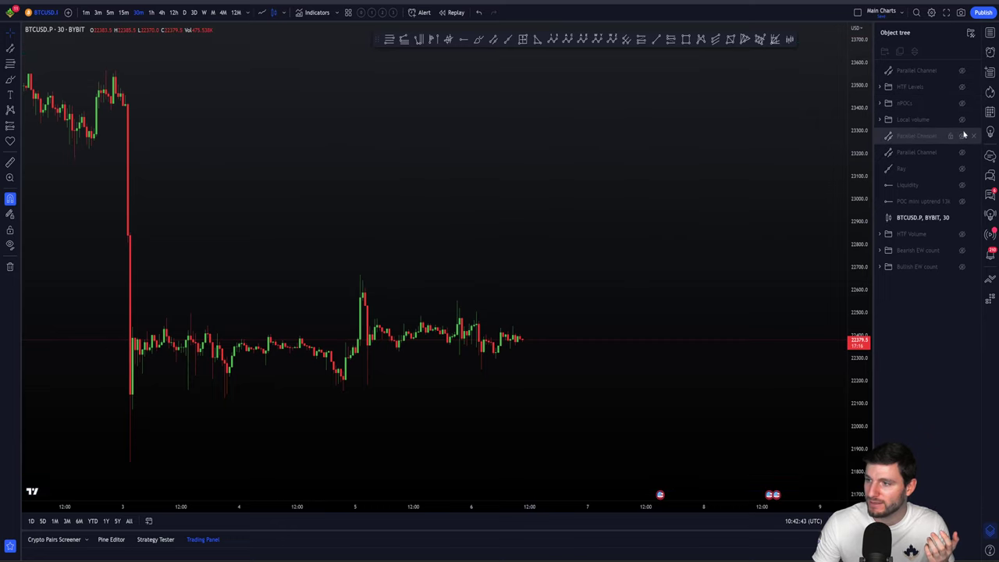
{"action": "left_click", "coordinate": [963, 136]}
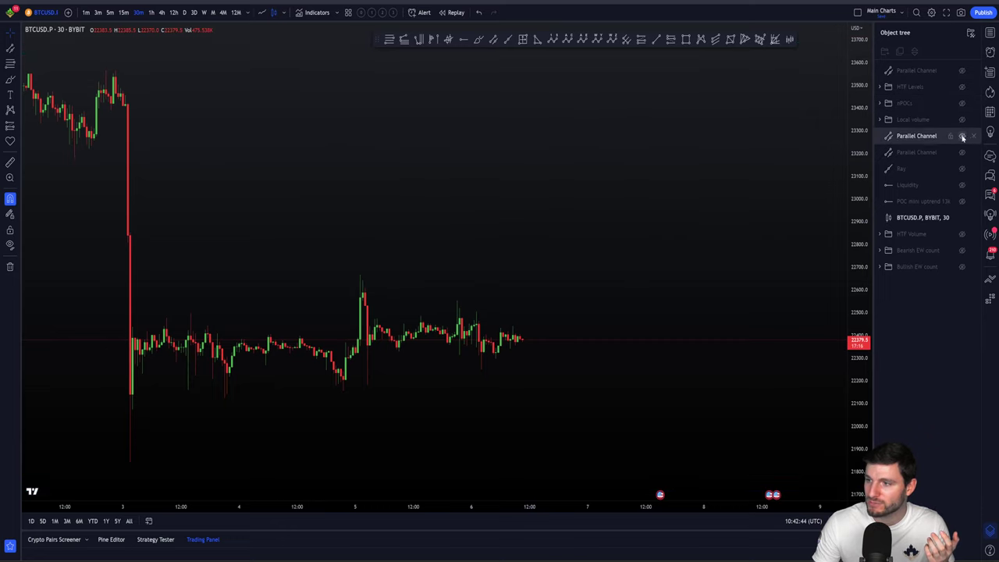
- Switch the chart to the daily timeframe, open the watchlist and bring the channel and the latest candles into view
{"action": "left_click", "coordinate": [185, 12]}
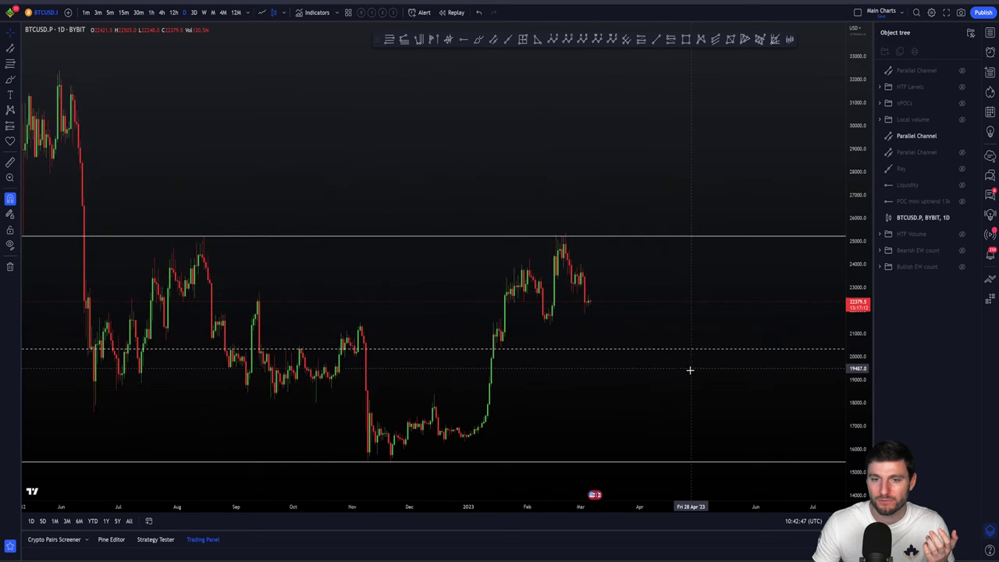
{"action": "left_click_drag", "start_coordinate": [690, 370], "coordinate": [612, 360]}
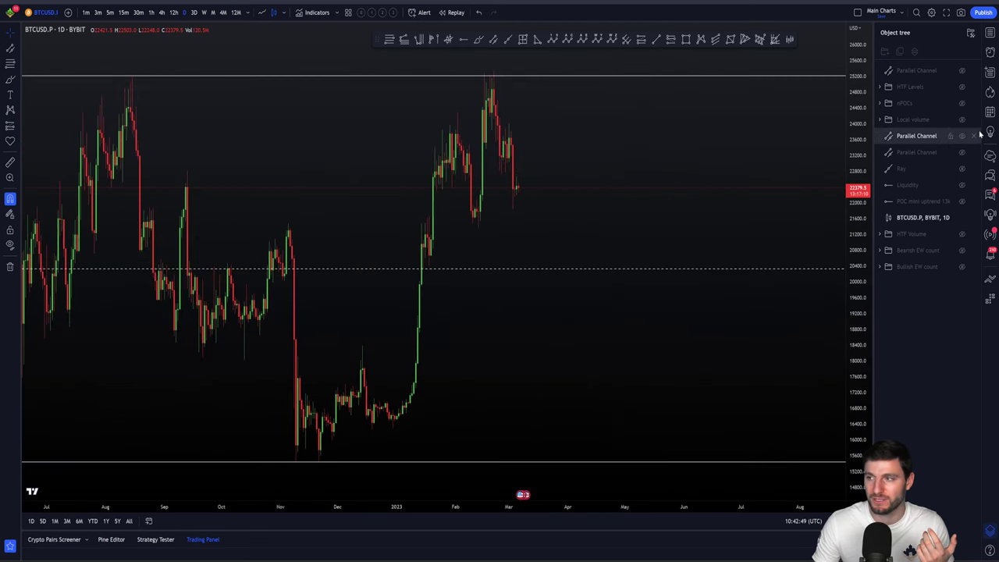
{"action": "left_click", "coordinate": [990, 51]}
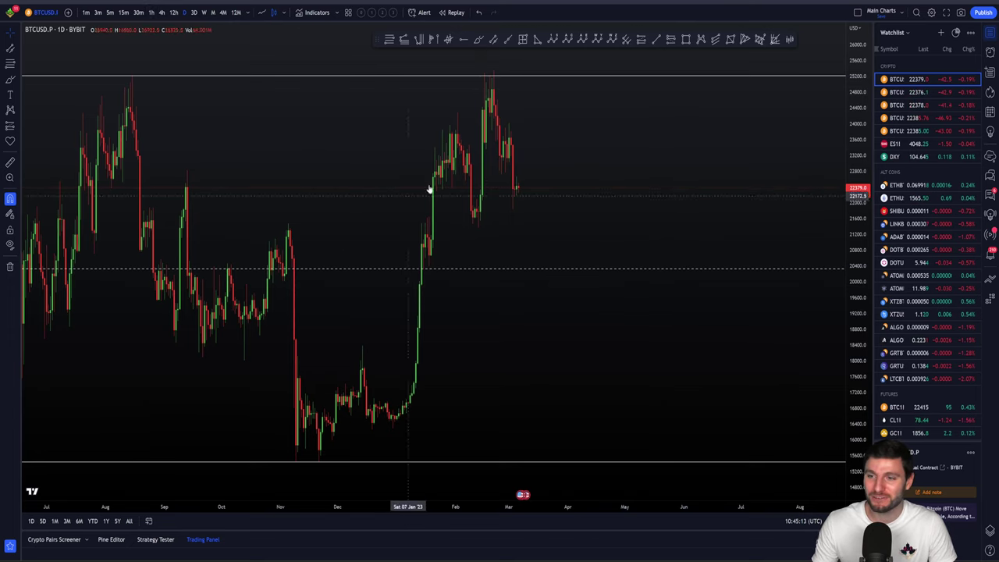
{"action": "left_click_drag", "start_coordinate": [683, 184], "coordinate": [584, 221]}
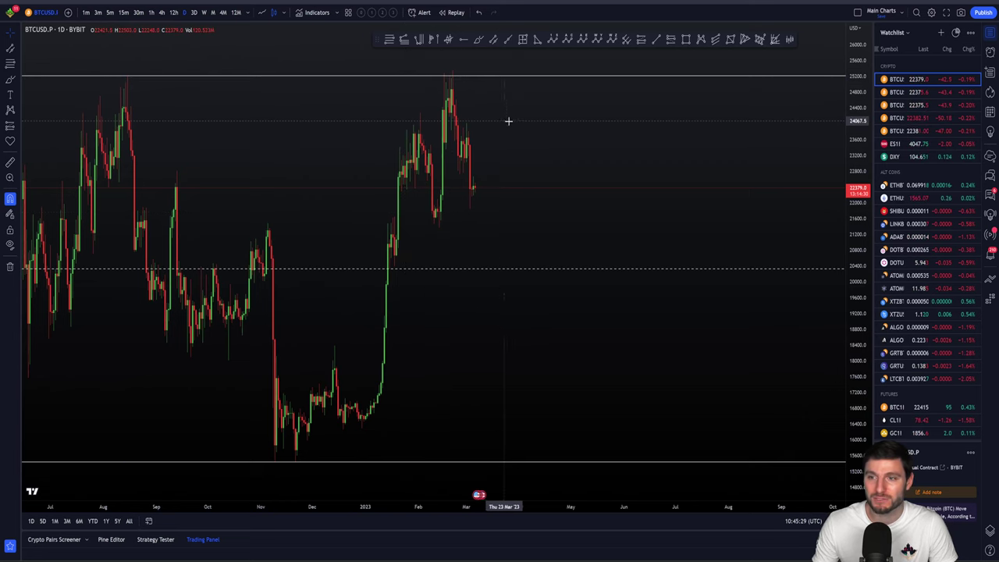
{"action": "scroll", "coordinate": [520, 127], "scroll_direction": "up", "scroll_amount": 2}
{"action": "scroll", "coordinate": [559, 148], "scroll_direction": "up", "scroll_amount": 3}
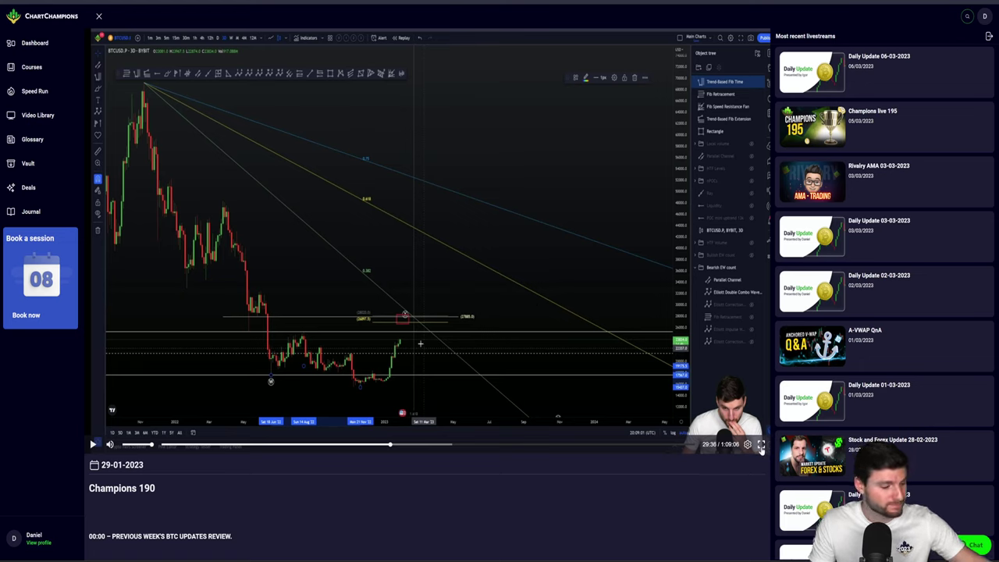
- On ChartChampions, play the Champions 190 recording of 29-01-2023 up to 29:45, pause it and examine its chart in full screen
{"action": "key", "text": "space"}
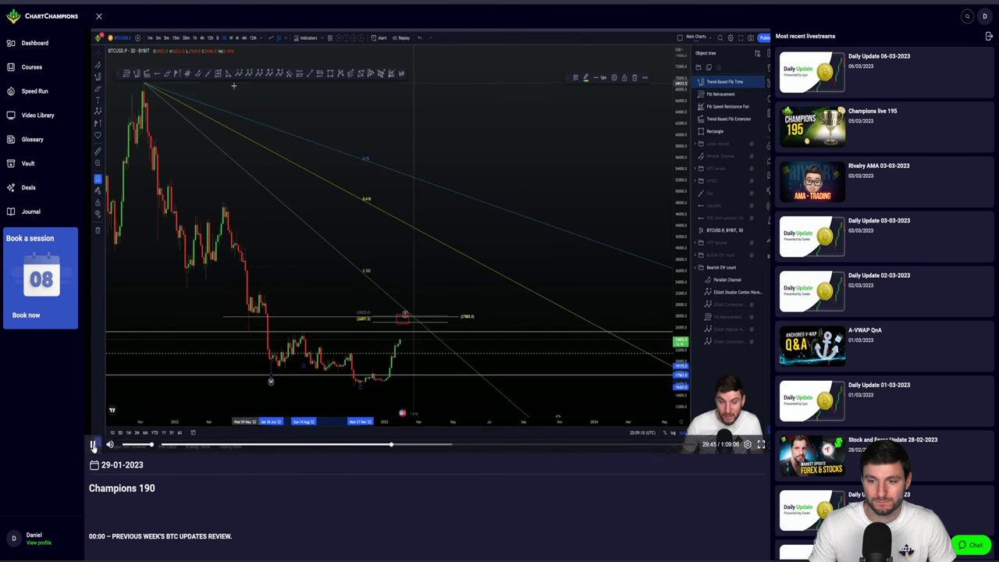
{"action": "left_click", "coordinate": [93, 445]}
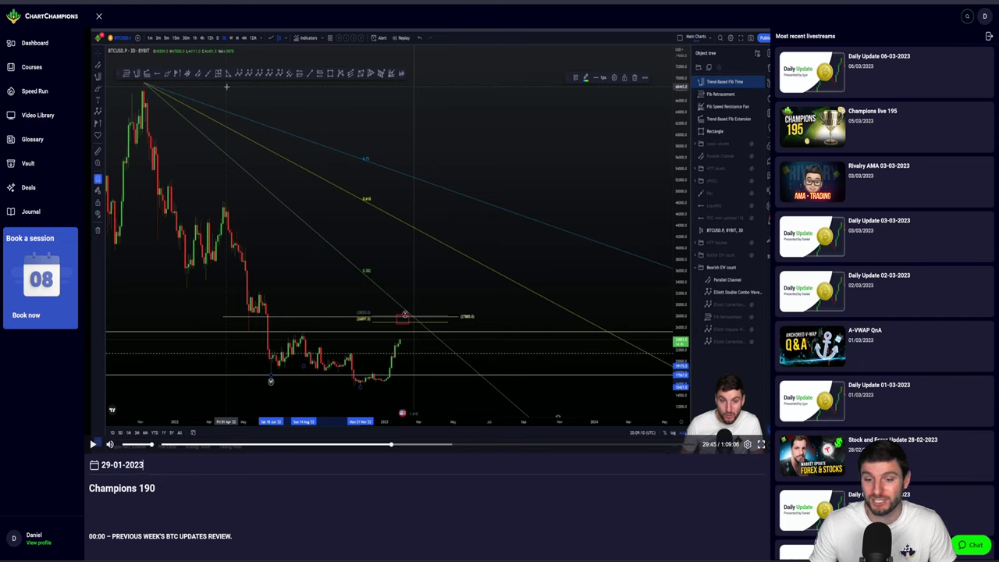
{"action": "left_click_drag", "start_coordinate": [156, 488], "coordinate": [113, 488]}
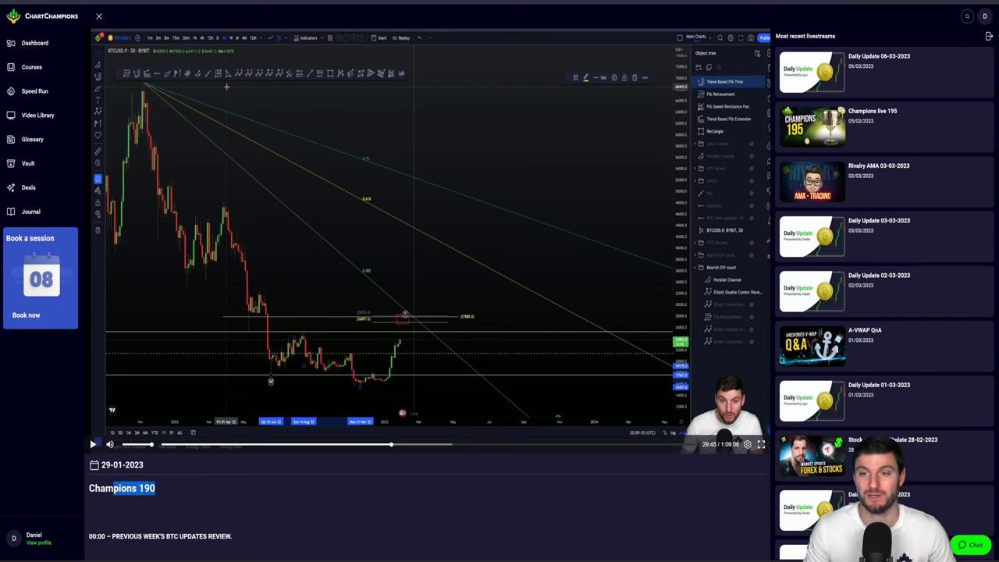
{"action": "left_click", "coordinate": [172, 469]}
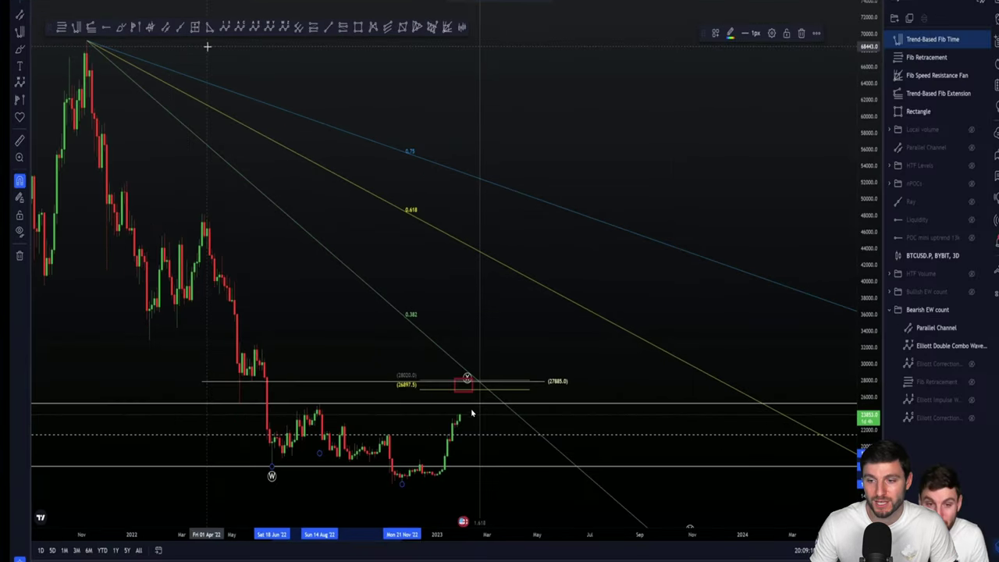
{"action": "left_click", "coordinate": [761, 444]}
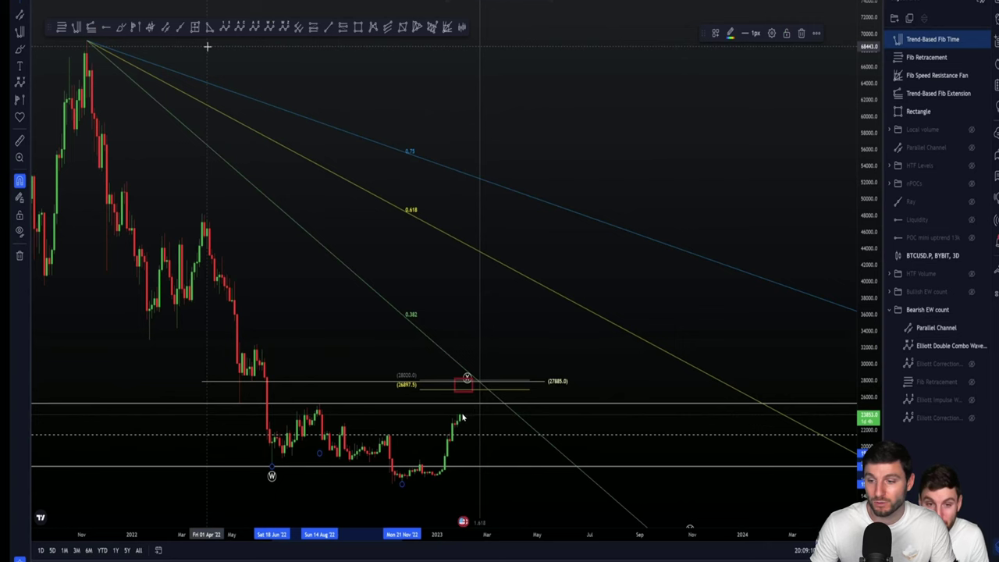
{"action": "key", "text": "Escape"}
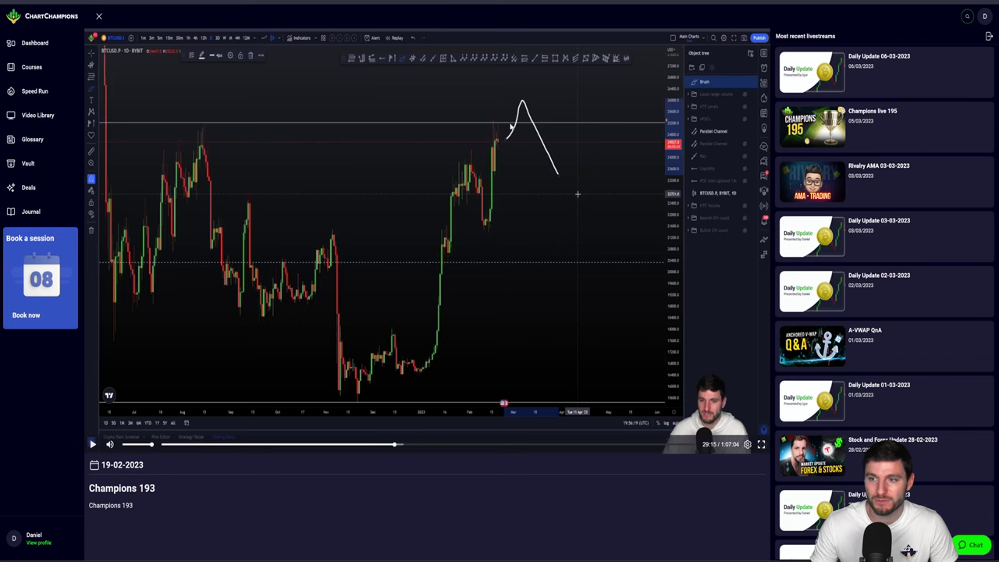
- Examine the Champions 193 recording's chart in full screen and open the upper chart image in the 22 February SFP tweet
{"action": "left_click", "coordinate": [762, 444]}
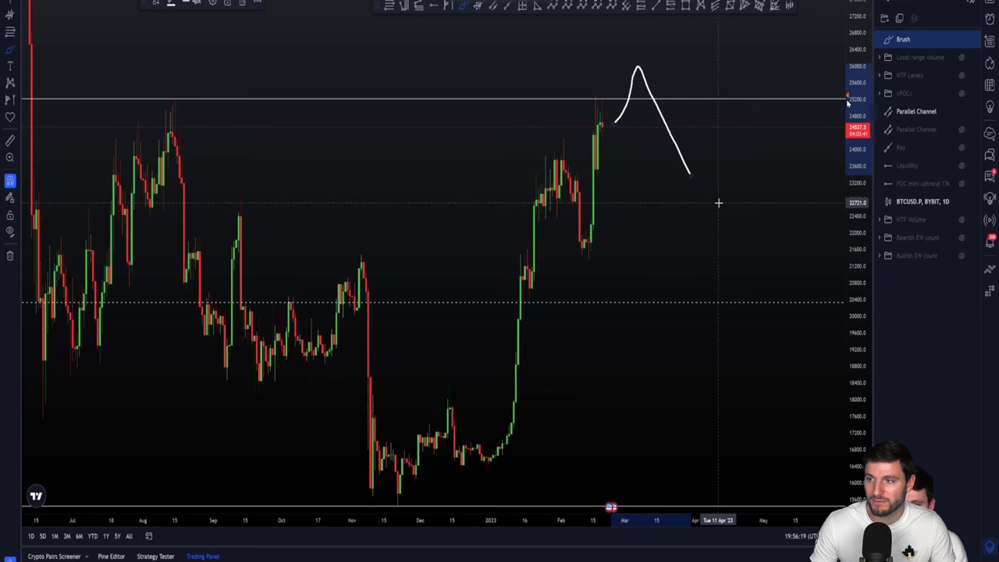
{"action": "key", "text": "Escape"}
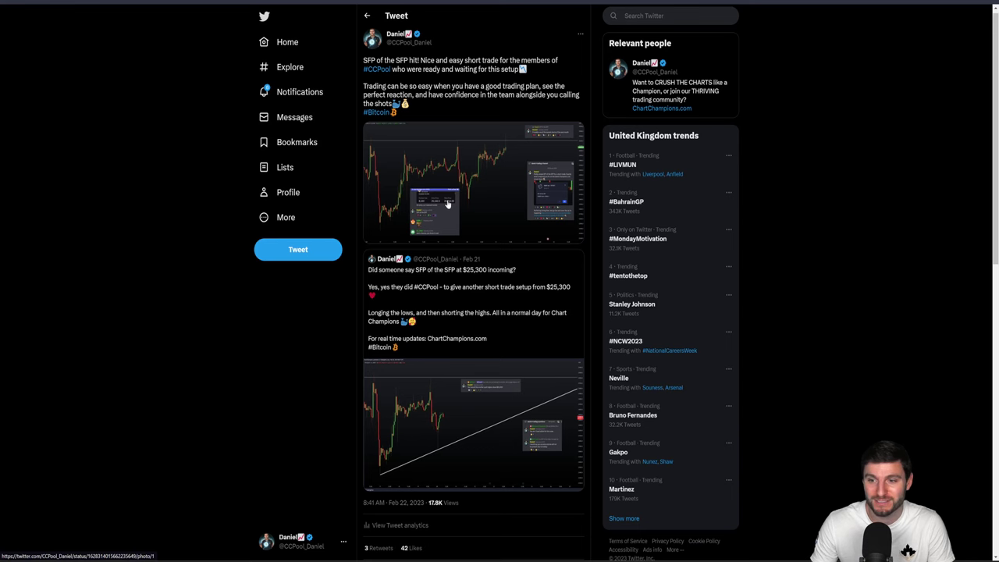
{"action": "left_click", "coordinate": [448, 204]}
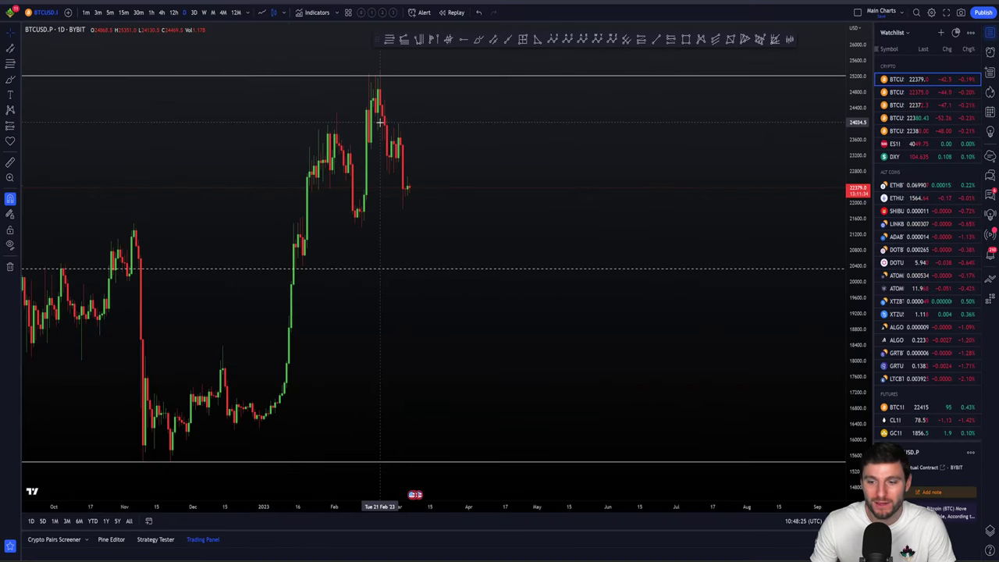
- Back on the daily TradingView chart, sketch a temporary brush stroke falling from the 21 February high and undo it
{"action": "scroll", "coordinate": [577, 211], "scroll_direction": "down", "scroll_amount": 5}
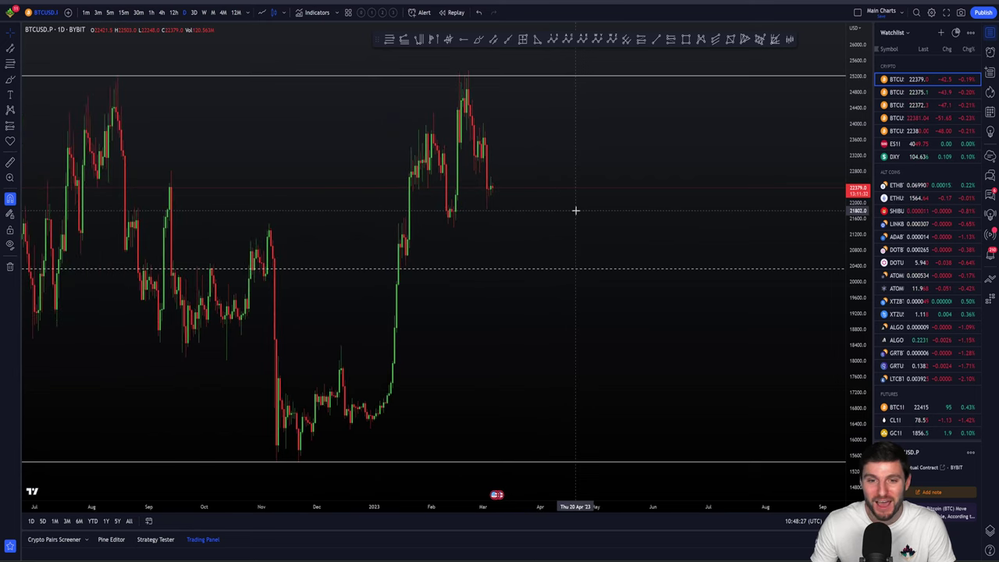
{"action": "left_click_drag", "start_coordinate": [585, 214], "coordinate": [519, 180]}
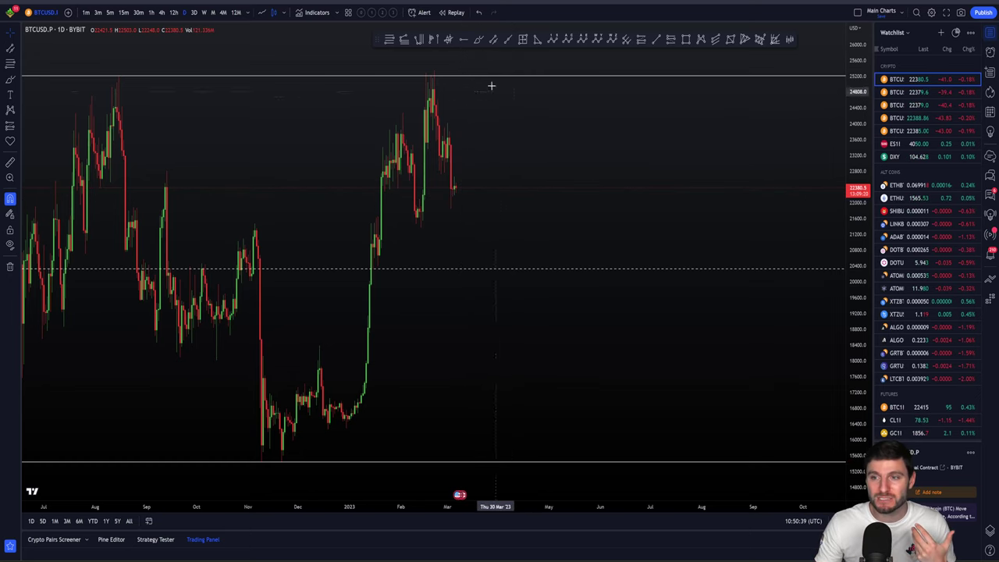
{"action": "left_click", "coordinate": [479, 40]}
{"action": "left_click", "coordinate": [433, 74]}
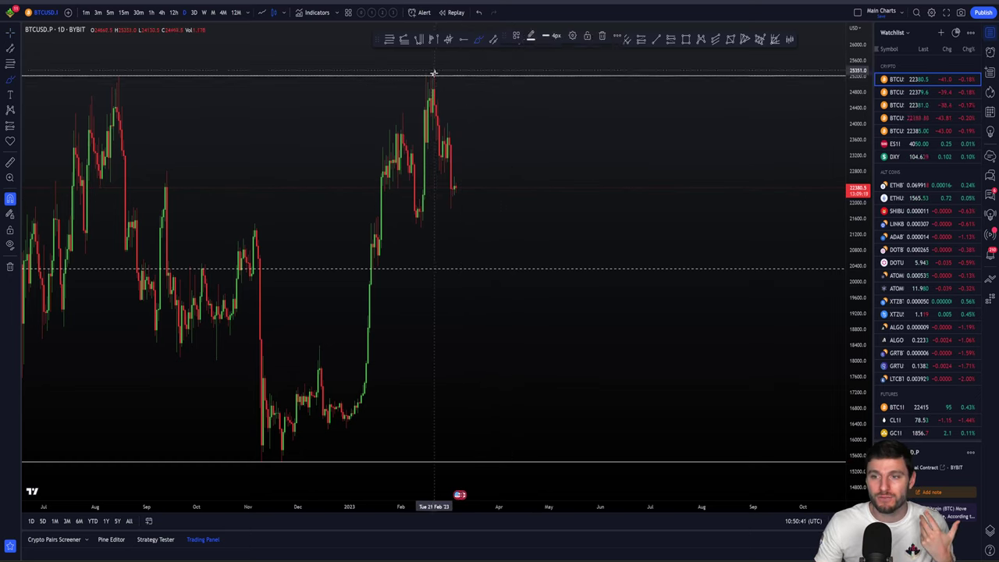
{"action": "mouse_move", "coordinate": [433, 74]}
{"action": "left_mouse_down"}
{"action": "mouse_move", "coordinate": [453, 189]}
{"action": "mouse_move", "coordinate": [480, 182]}
{"action": "mouse_move", "coordinate": [487, 162]}
{"action": "left_mouse_up"}
{"action": "key", "text": "ctrl+z"}
{"action": "key", "text": "ctrl+z"}
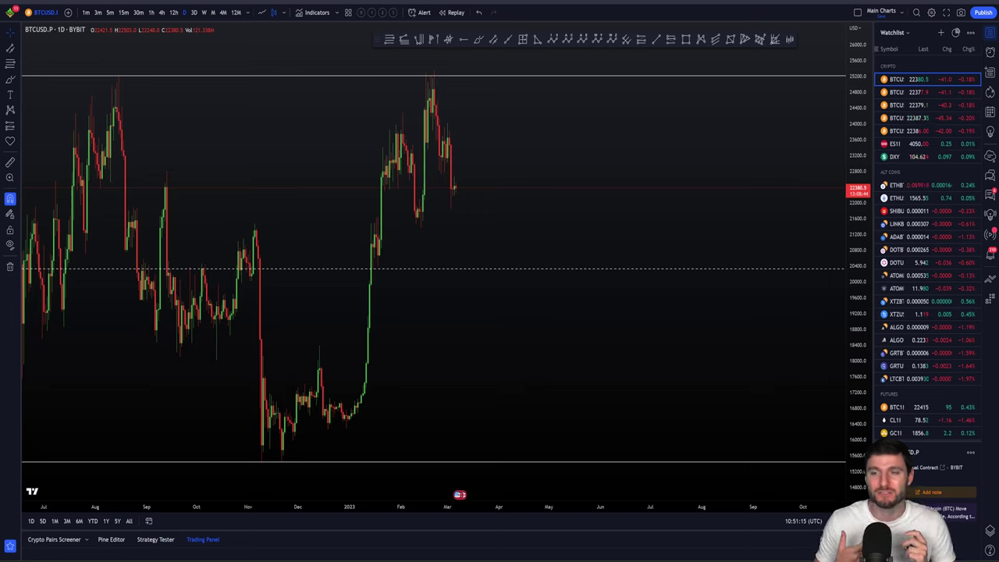
- Switch the chart to the 15-minute timeframe, examine the 4 to 6 March price action and reset the chart view
{"action": "left_click", "coordinate": [123, 13]}
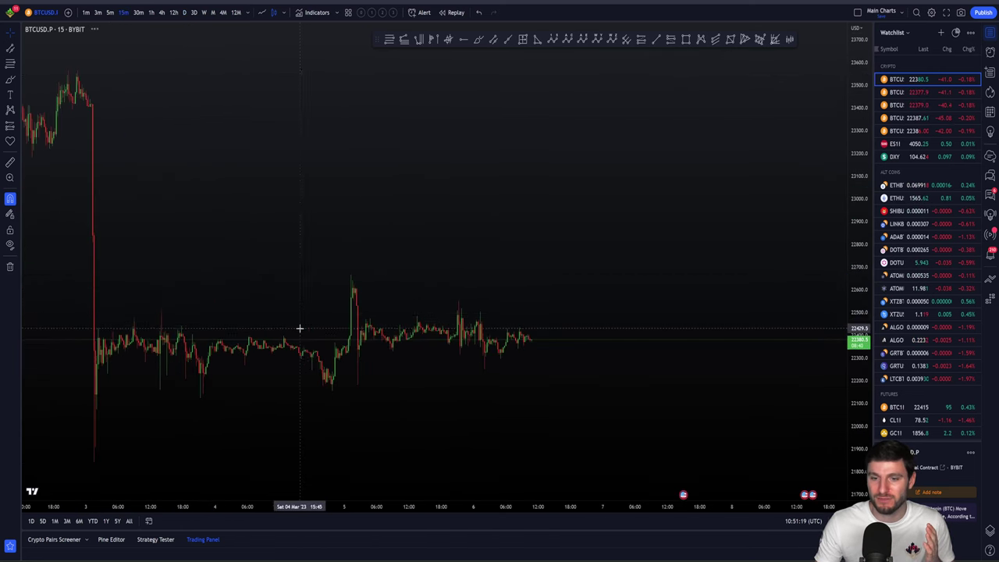
{"action": "scroll", "coordinate": [299, 330], "scroll_direction": "up", "scroll_amount": 2}
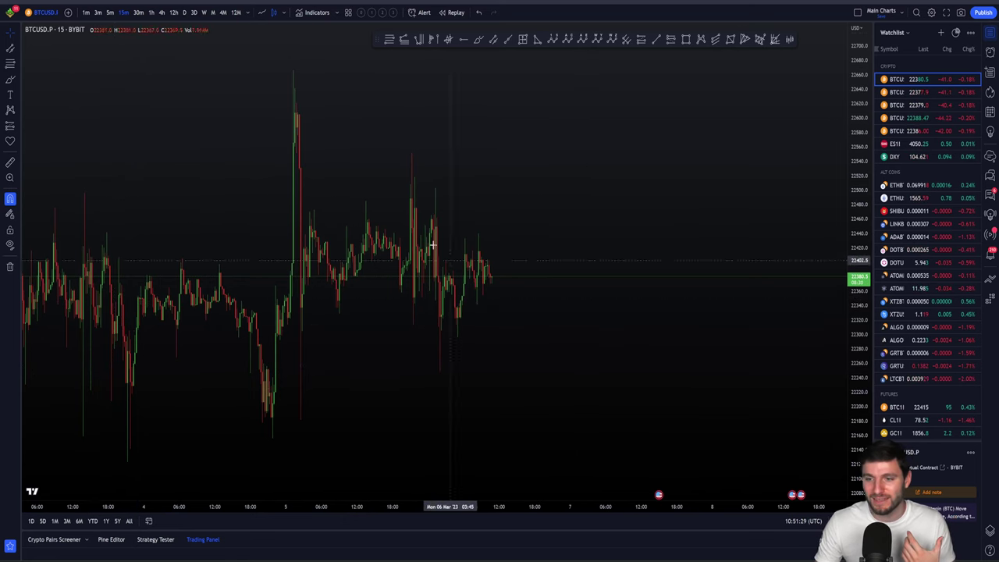
{"action": "mouse_move", "coordinate": [510, 225]}
{"action": "left_mouse_down"}
{"action": "mouse_move", "coordinate": [551, 223]}
{"action": "mouse_move", "coordinate": [526, 219]}
{"action": "left_mouse_up"}
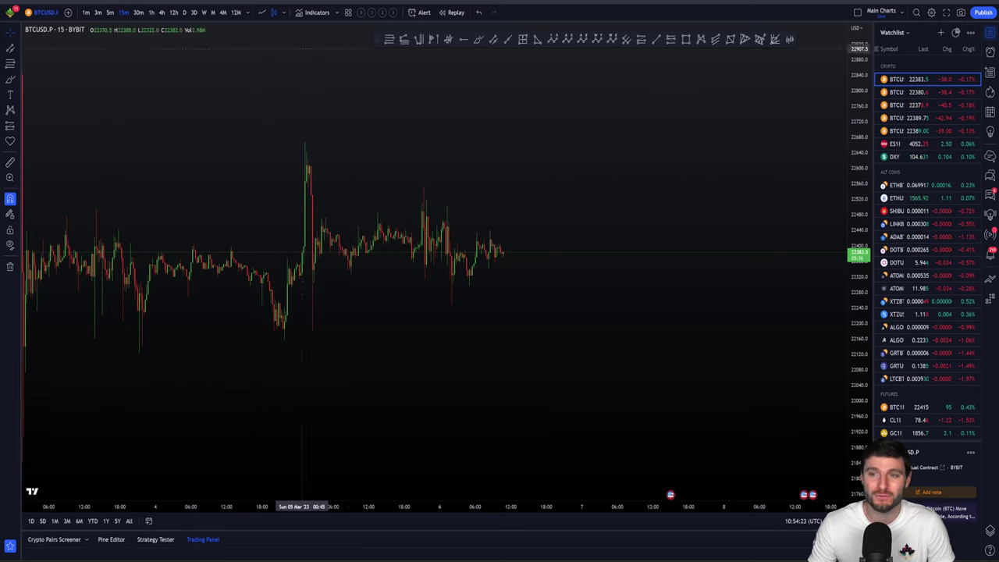
{"action": "key", "text": "alt+r"}
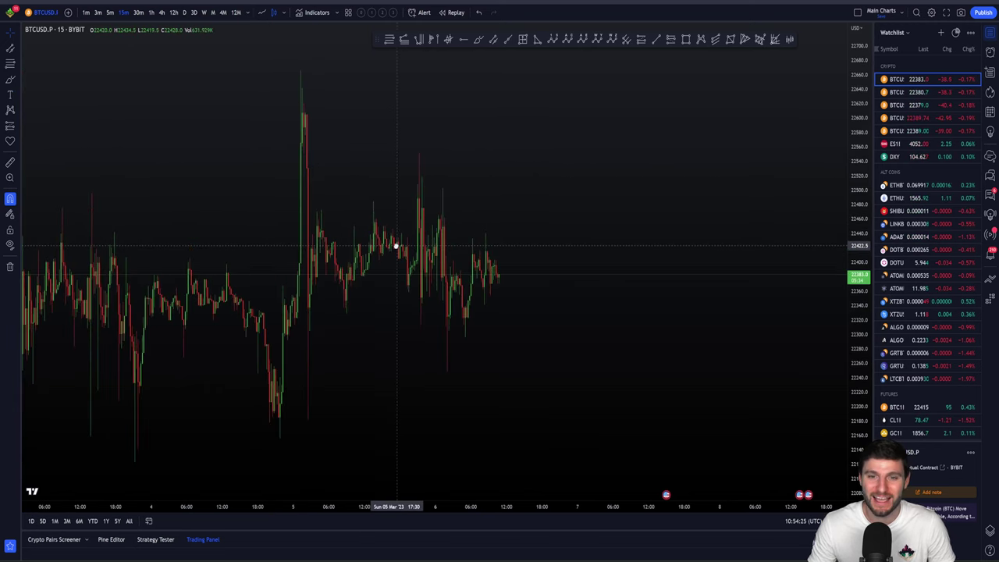